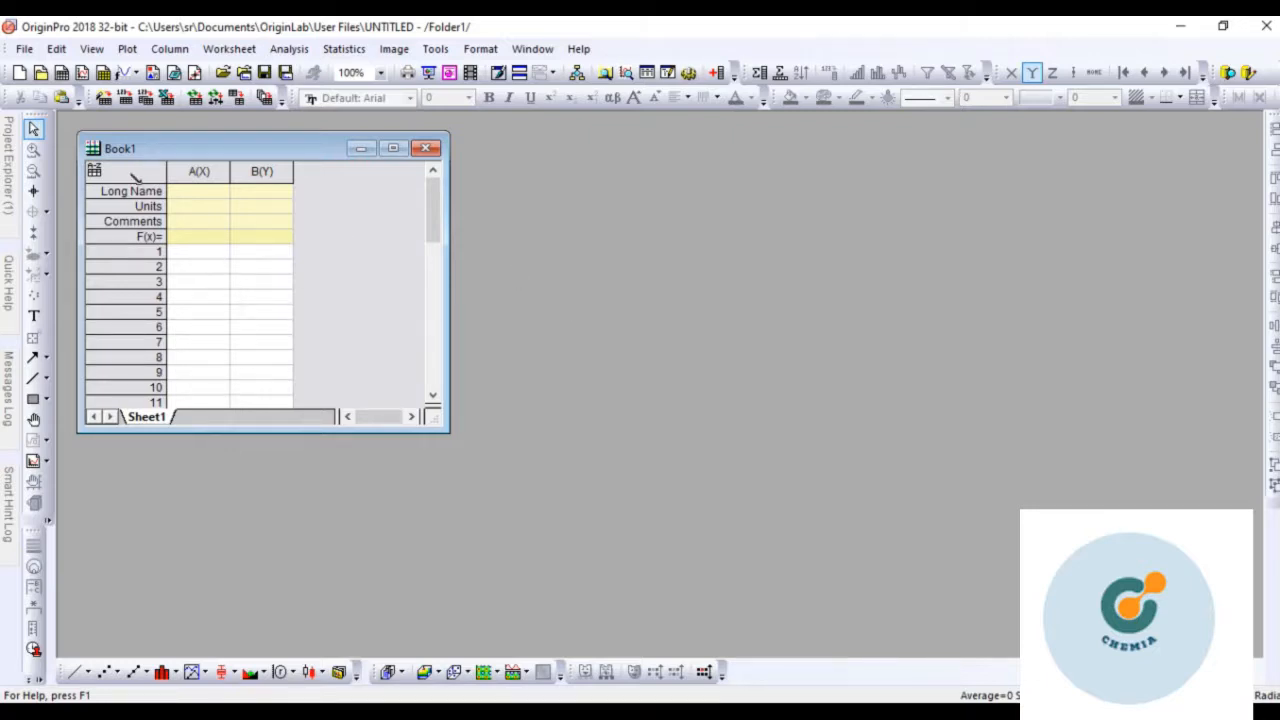
Import the text file JR 07-1 uv from the JR revised results folder as a single ASCII file
click(25, 49)
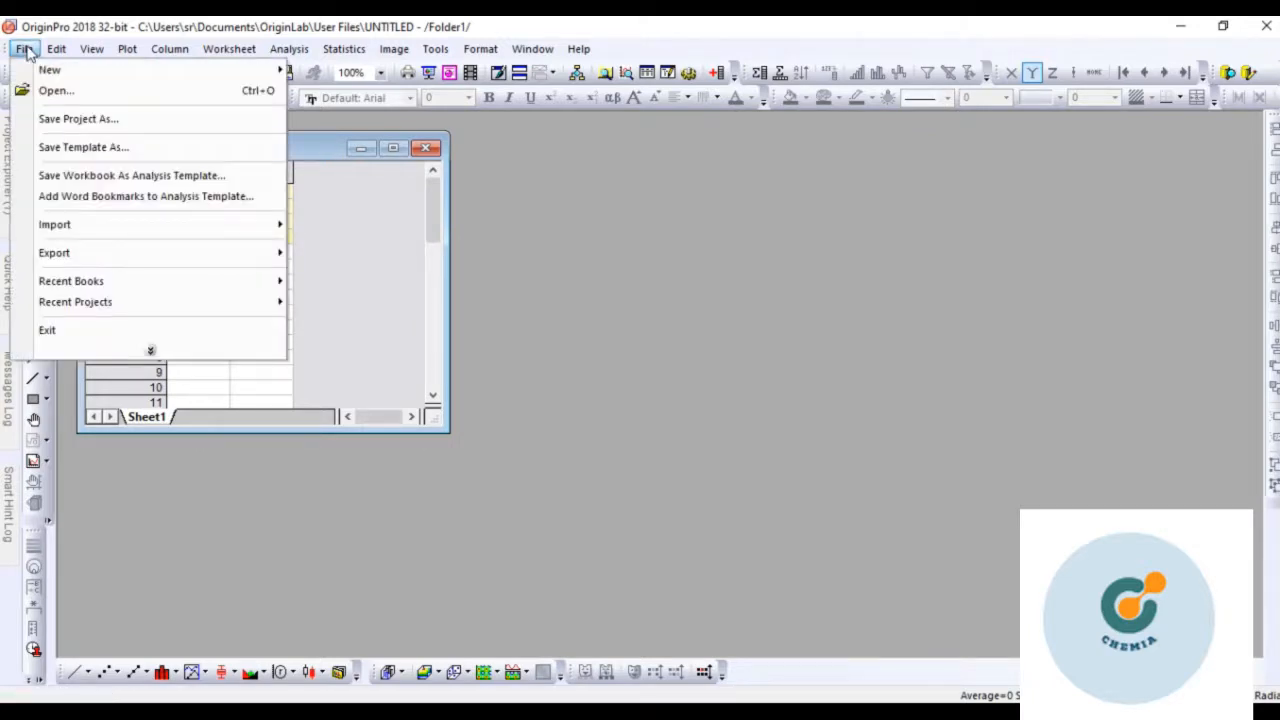
mouse_move(245, 240)
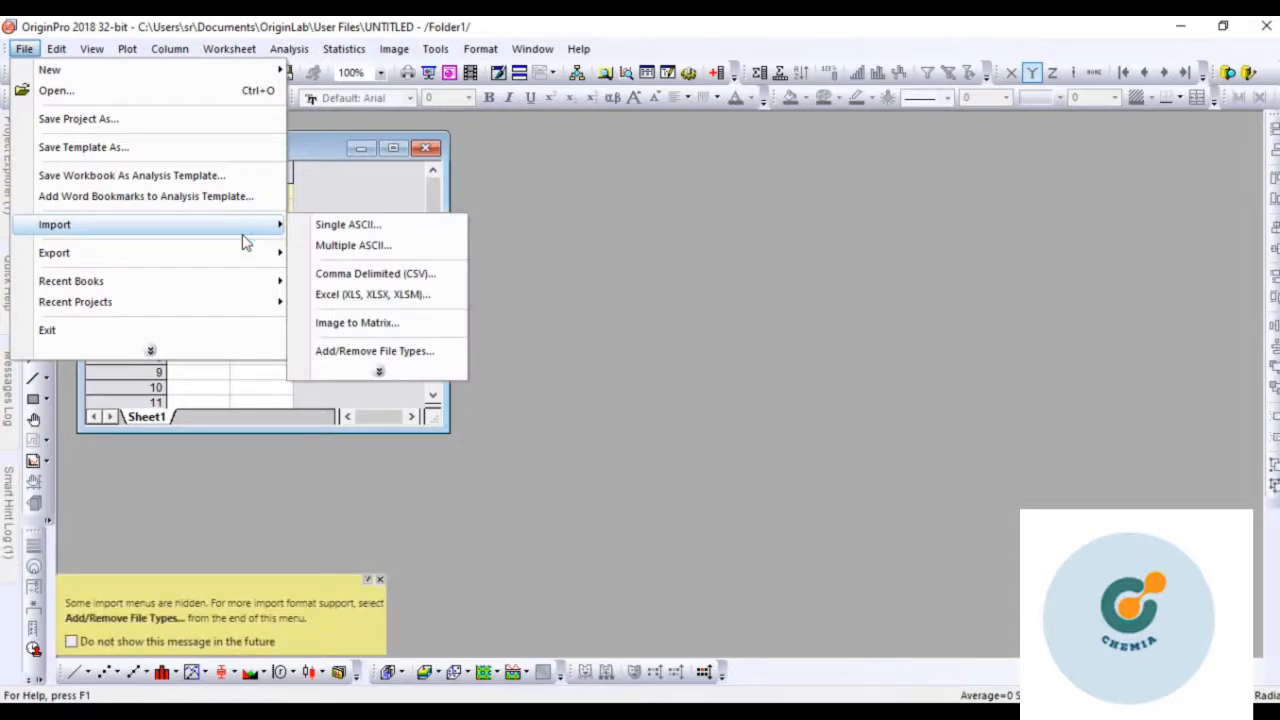
click(420, 227)
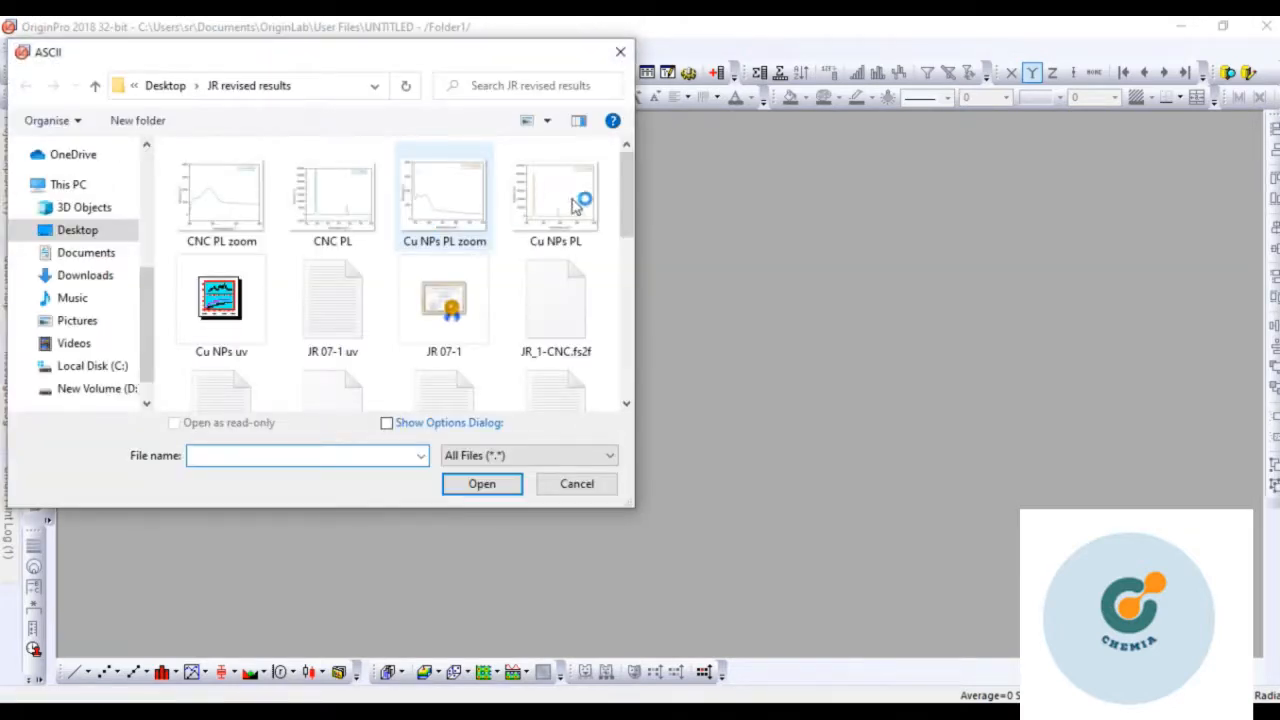
mouse_move(628, 199)
mouse_down()
mouse_move(628, 300)
mouse_move(617, 245)
mouse_move(630, 205)
mouse_up()
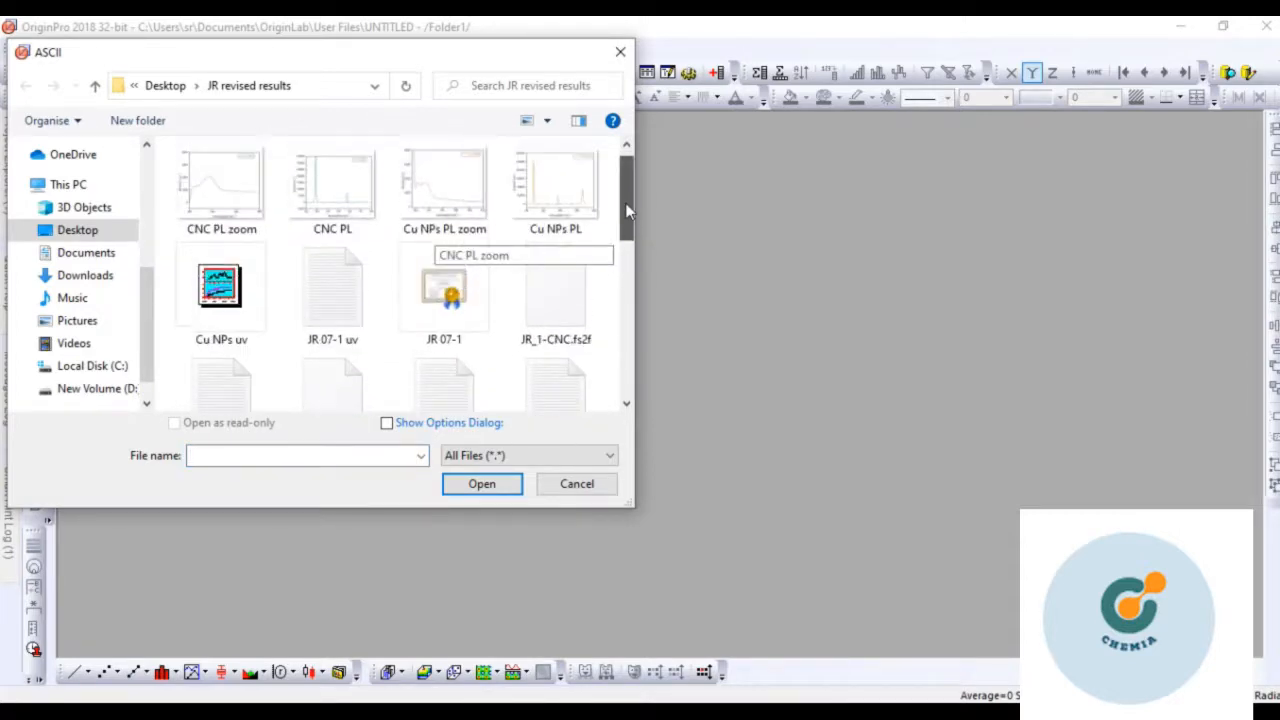
click(352, 284)
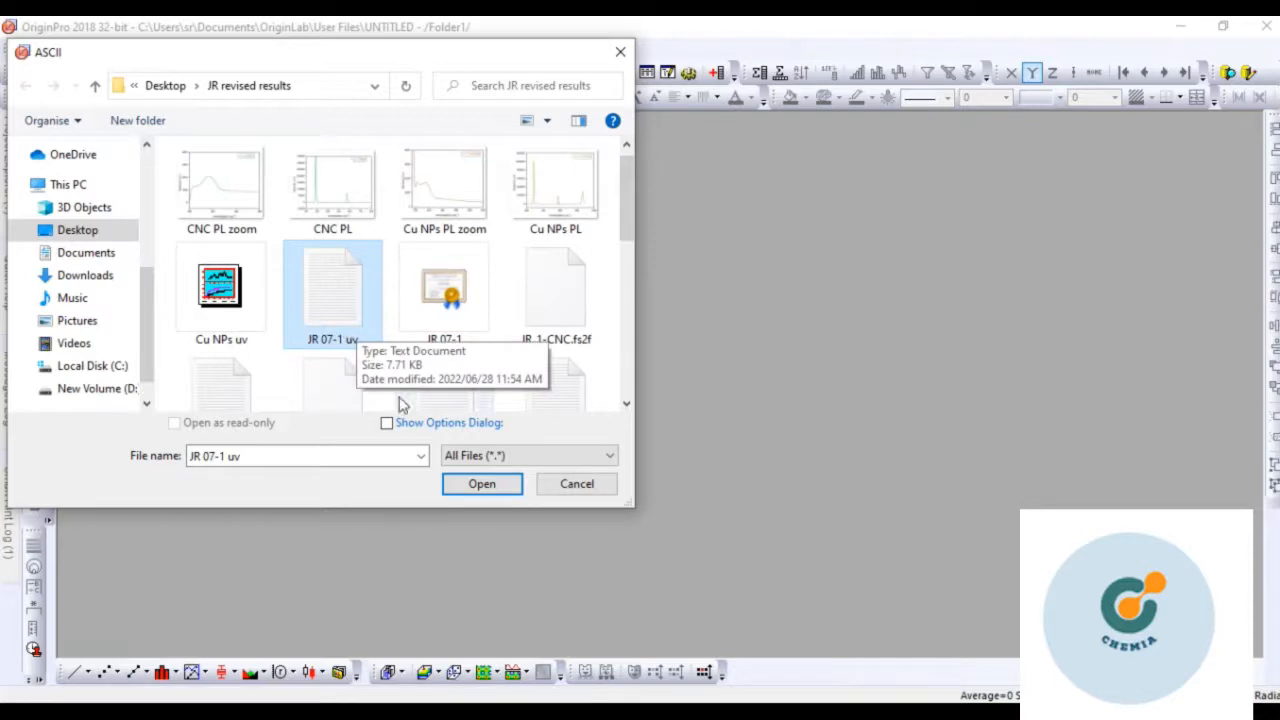
click(480, 485)
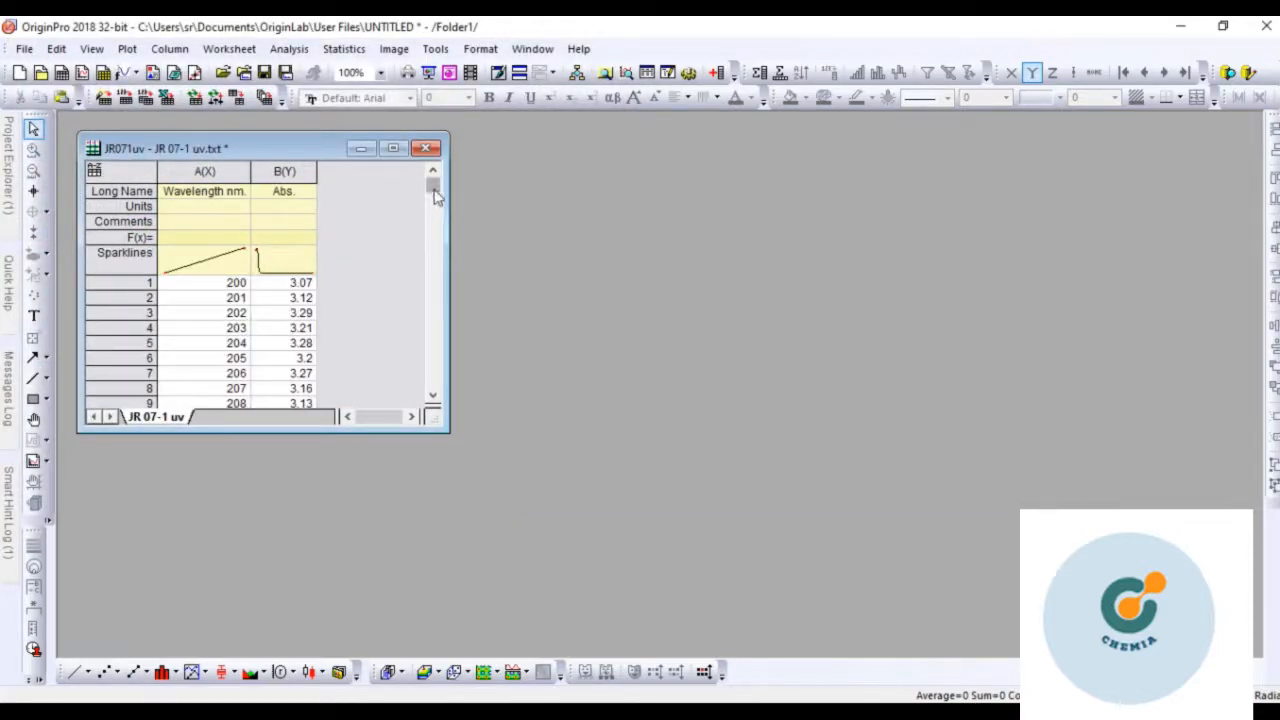
Maximize the workbook window holding the imported wavelength and absorbance data
mouse_move(432, 186)
mouse_down()
mouse_move(437, 259)
mouse_move(433, 180)
mouse_up()
click(396, 152)
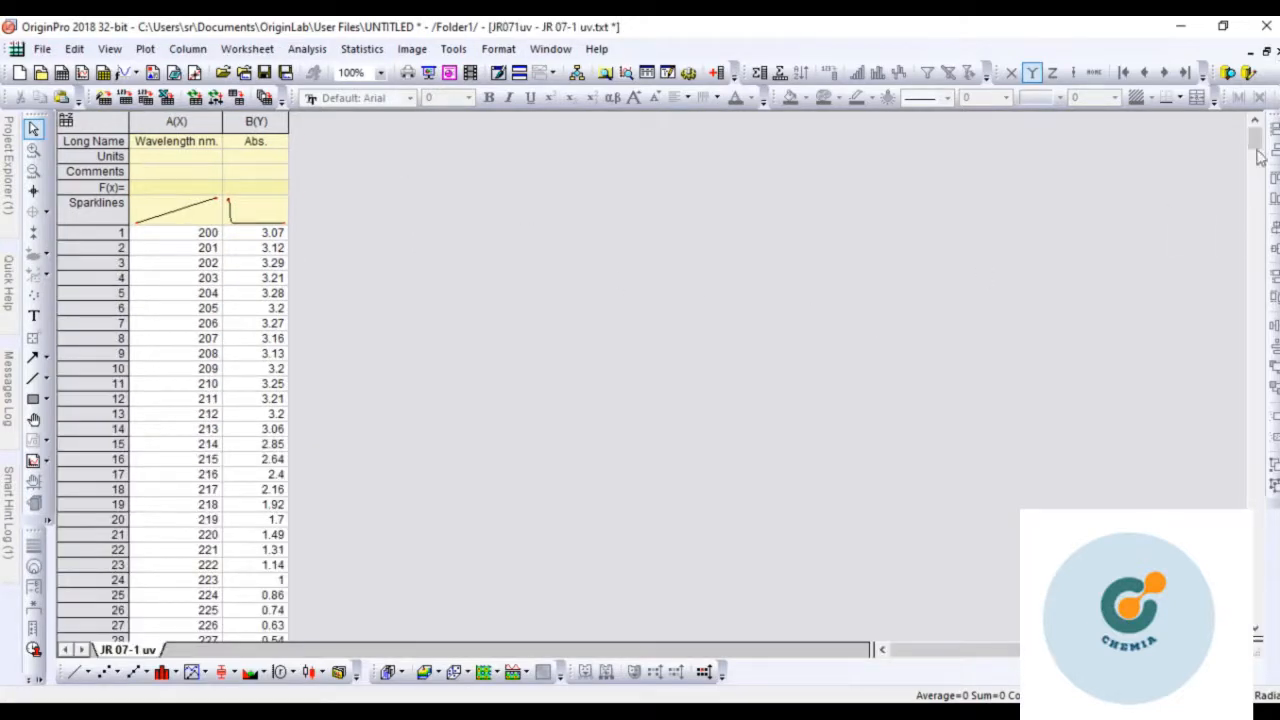
mouse_move(1255, 140)
mouse_down()
mouse_move(1255, 608)
mouse_move(1262, 140)
mouse_up()
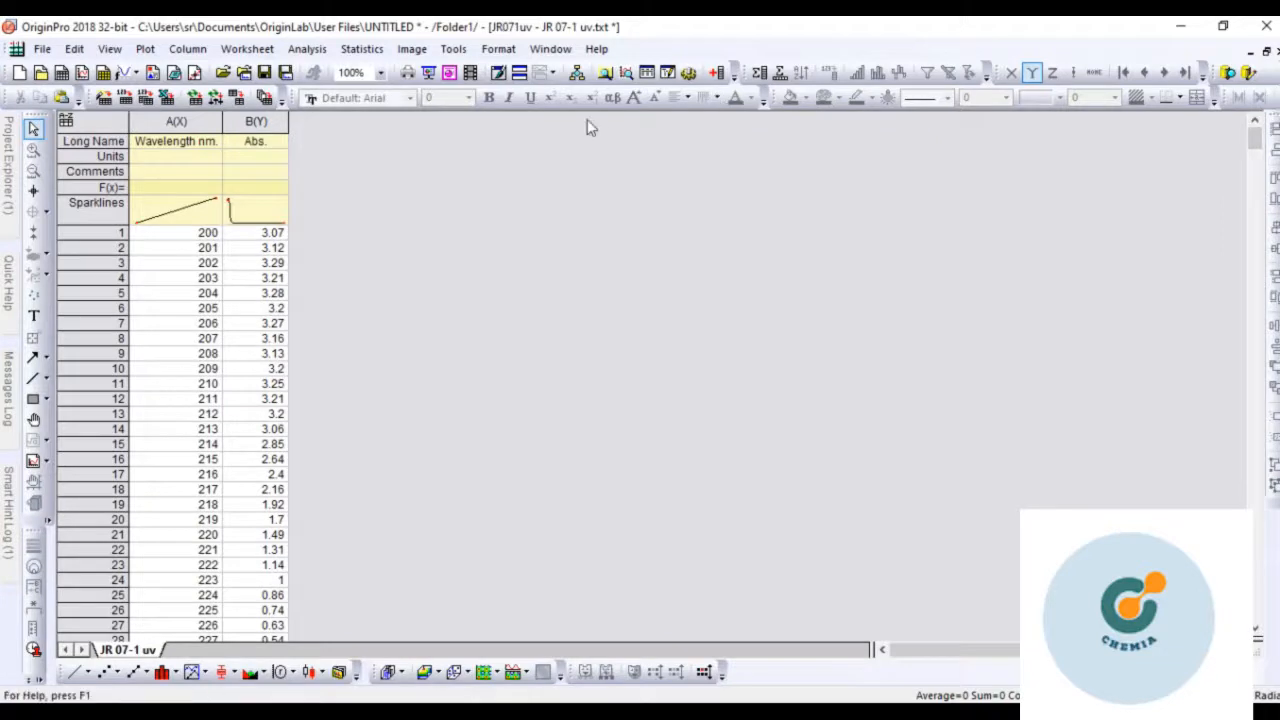
Select the whole worksheet and plot the absorbance against wavelength as a 2D line graph
click(100, 113)
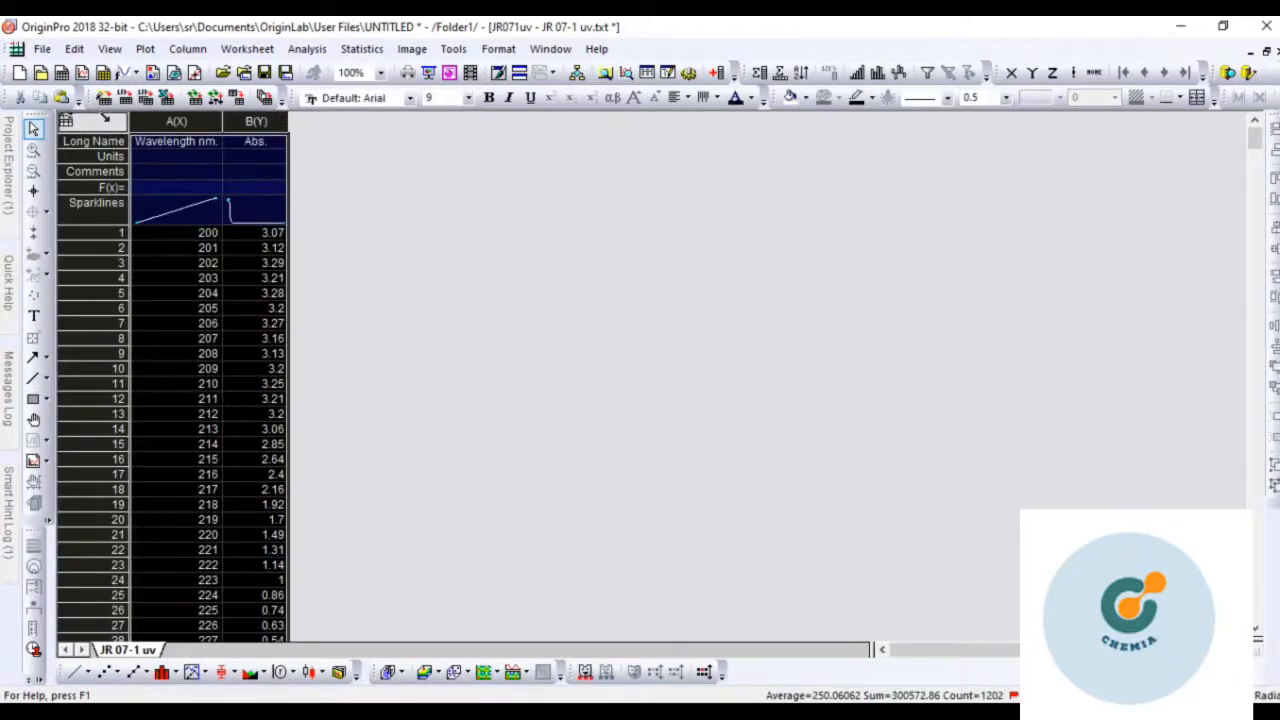
click(150, 50)
mouse_move(178, 118)
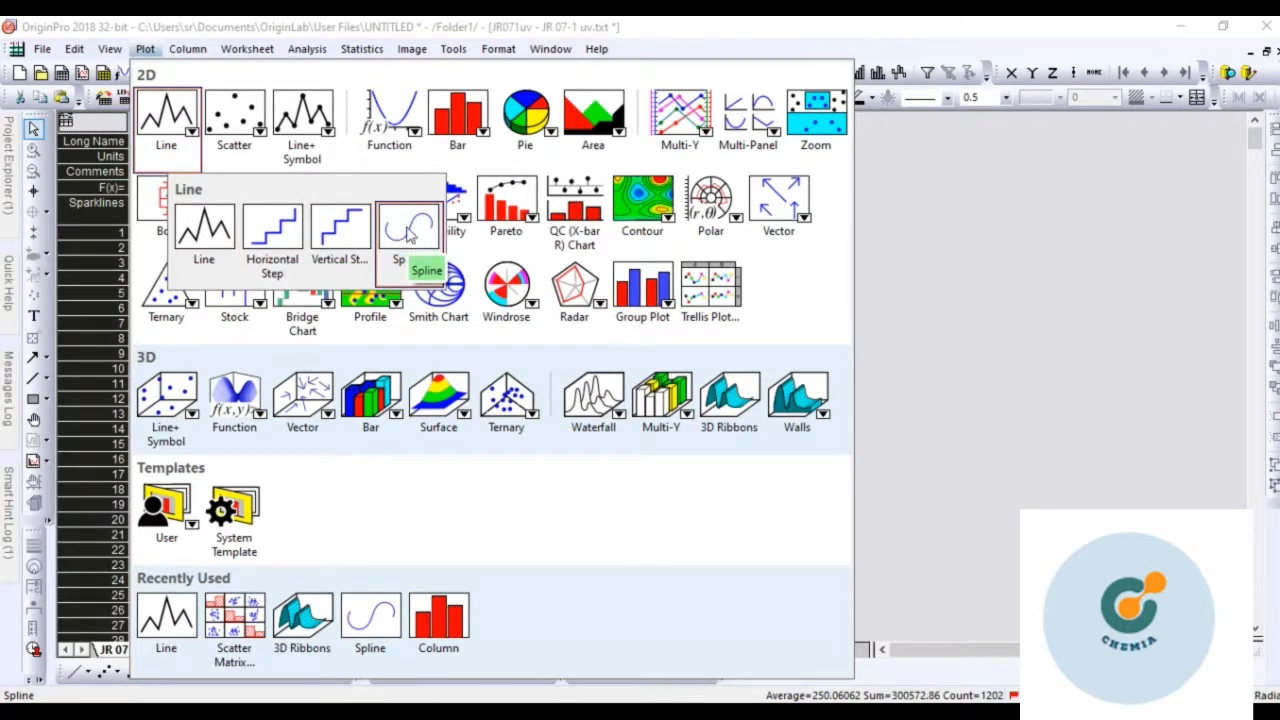
click(205, 233)
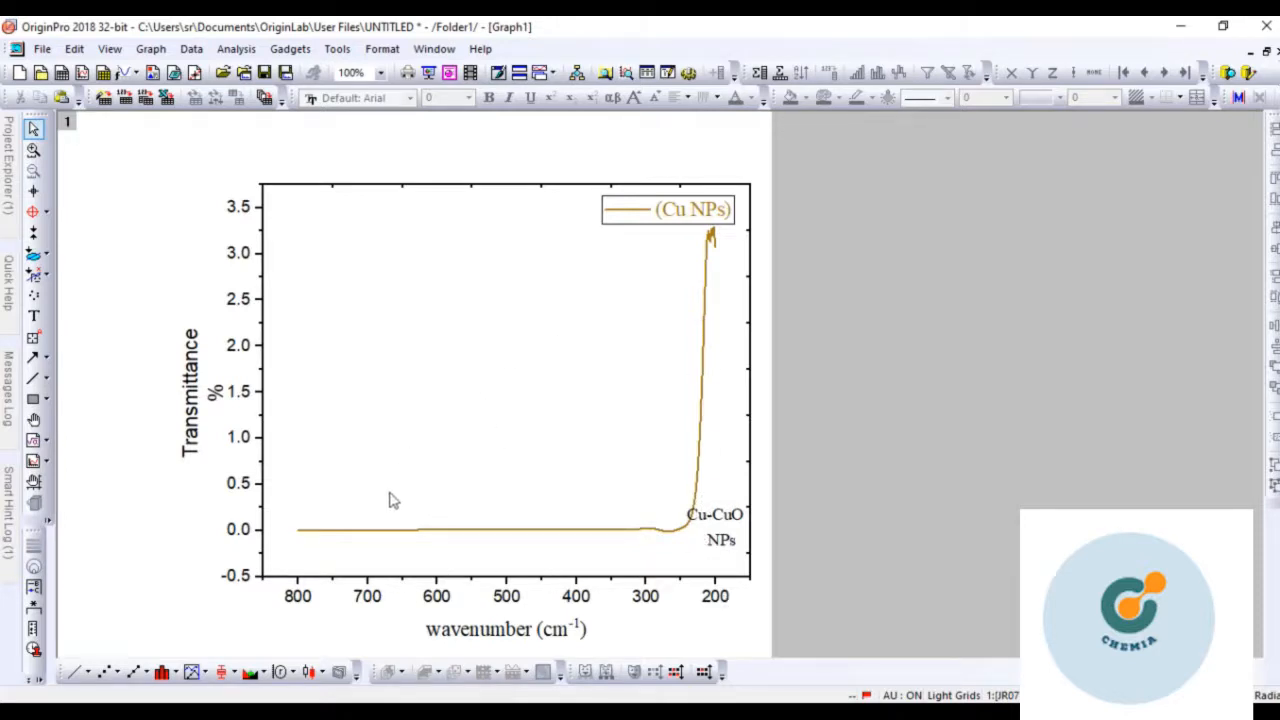
click(300, 596)
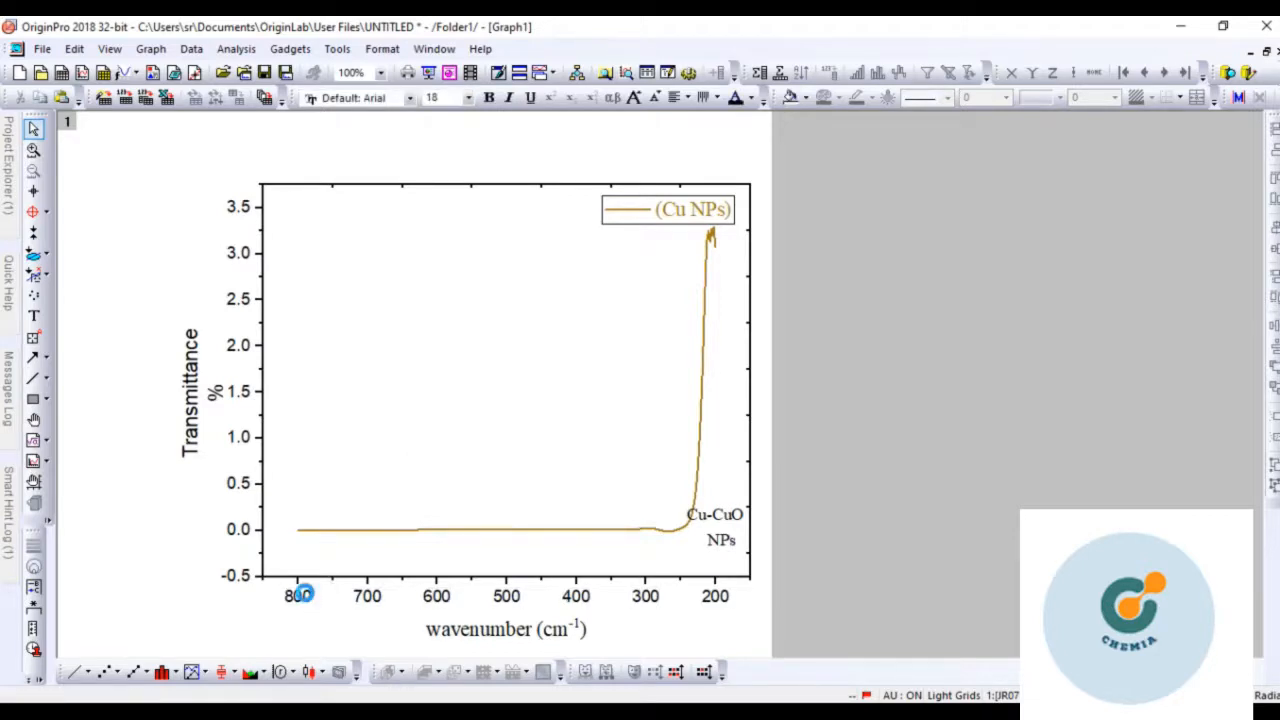
double_click(306, 598)
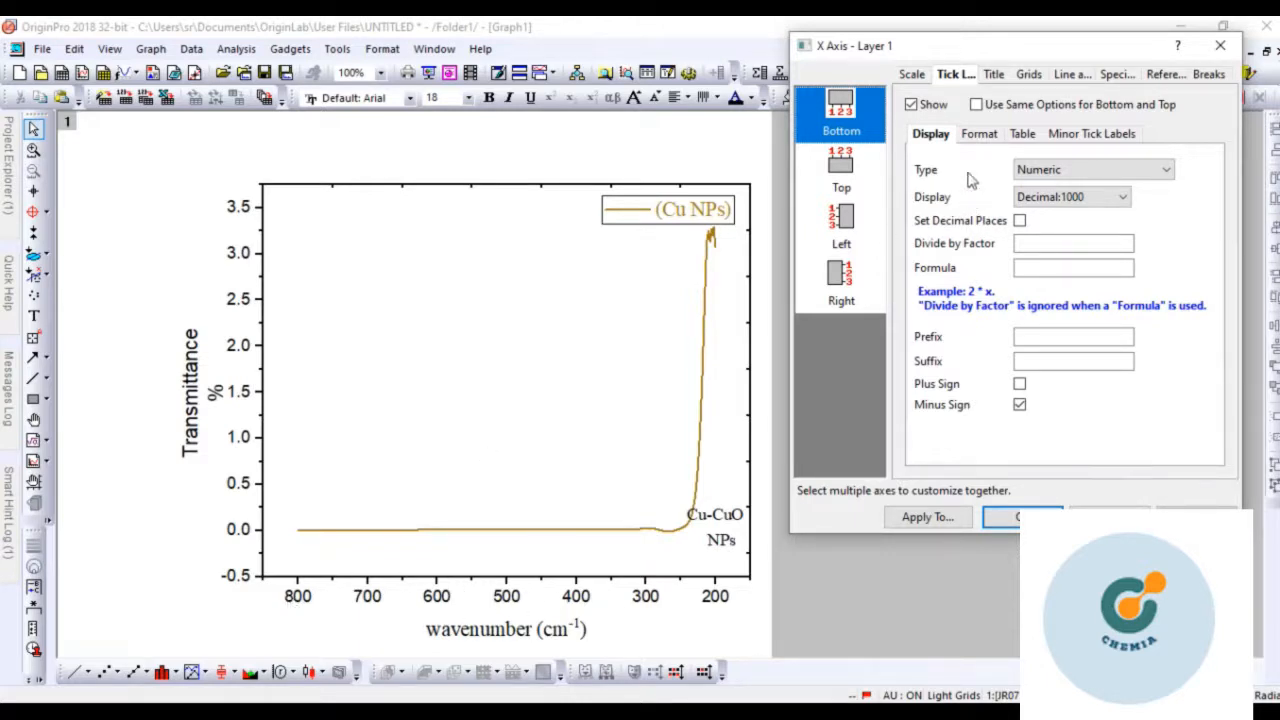
click(1220, 45)
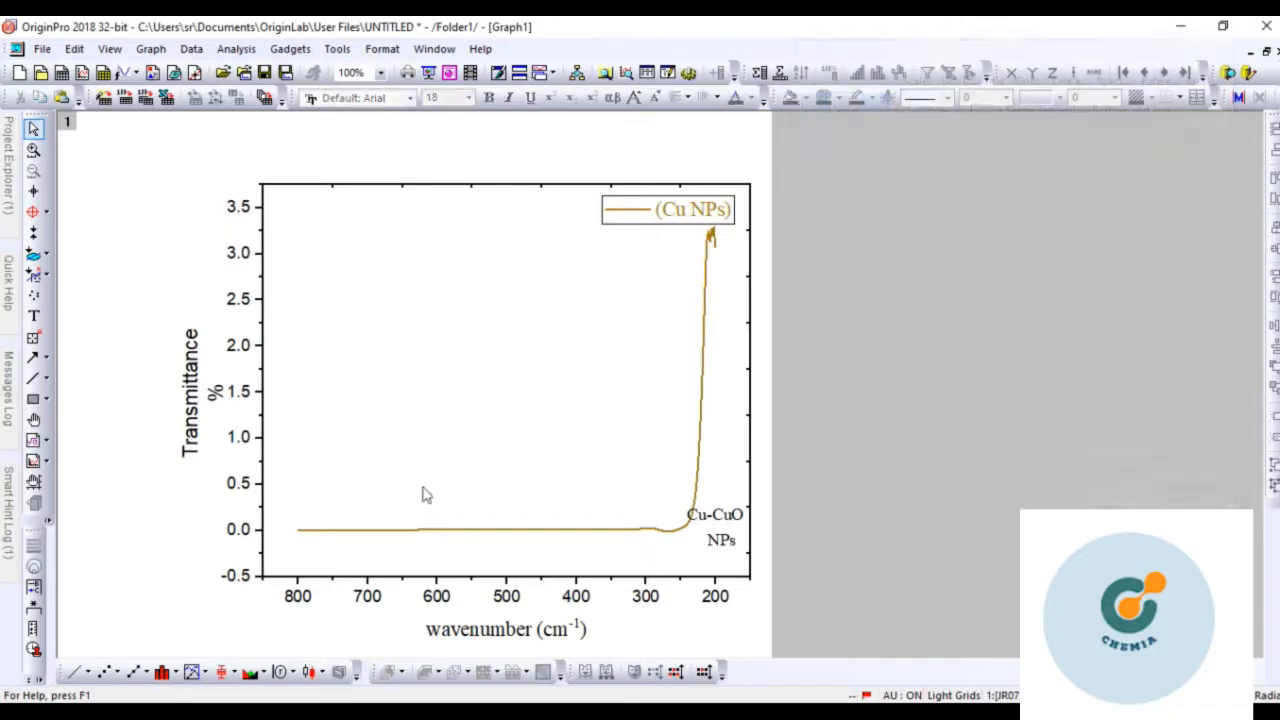
Set the graph's horizontal axis scale from 200 to 800 and apply it
double_click(294, 599)
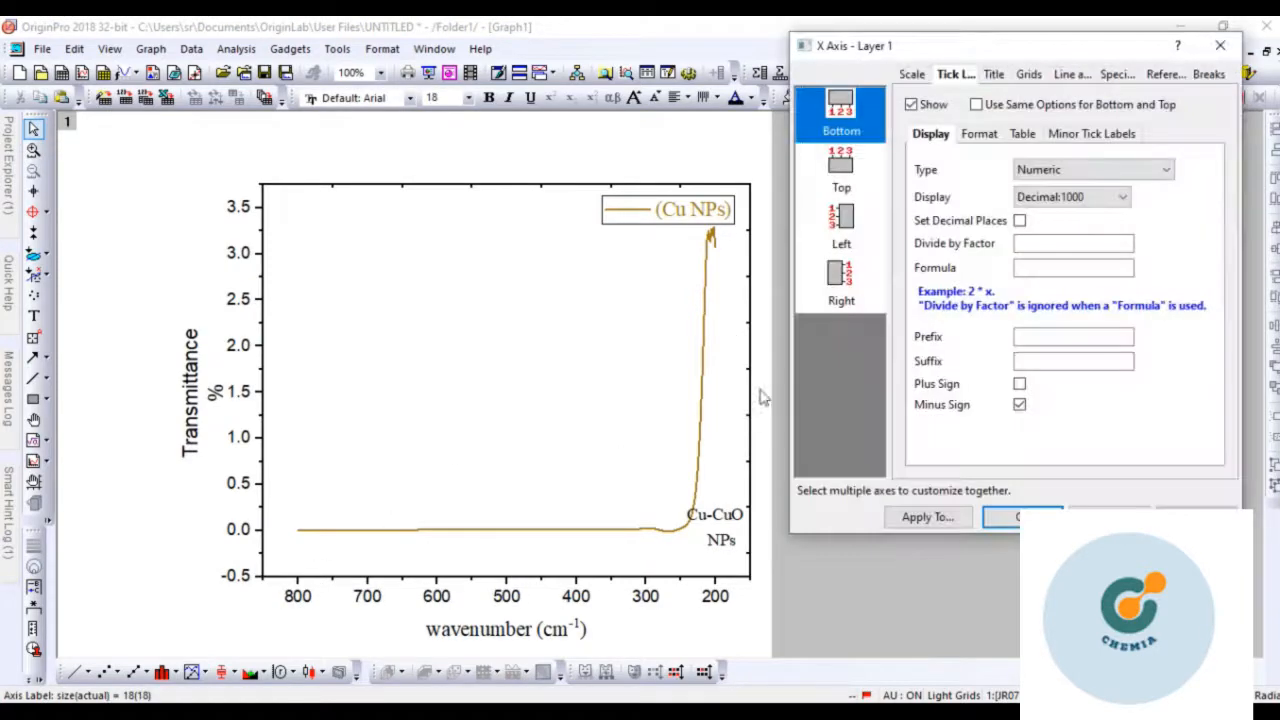
click(909, 80)
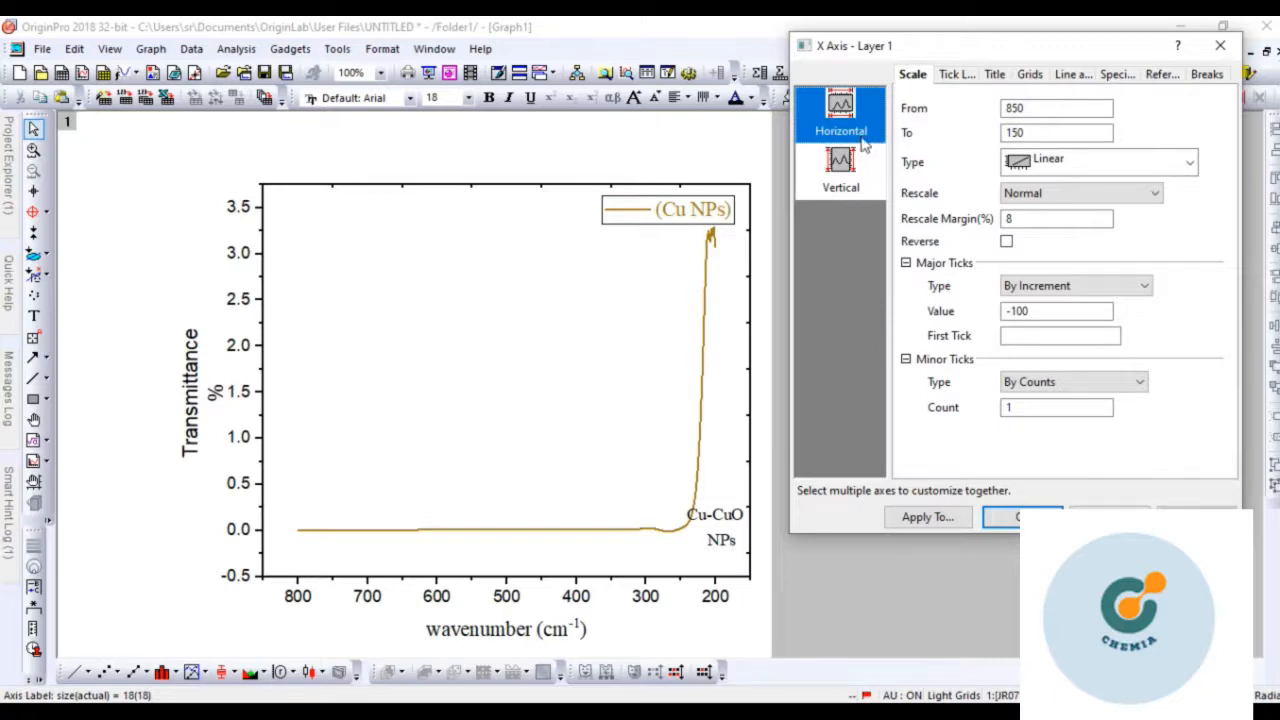
double_click(1026, 108)
key(BackSpace)
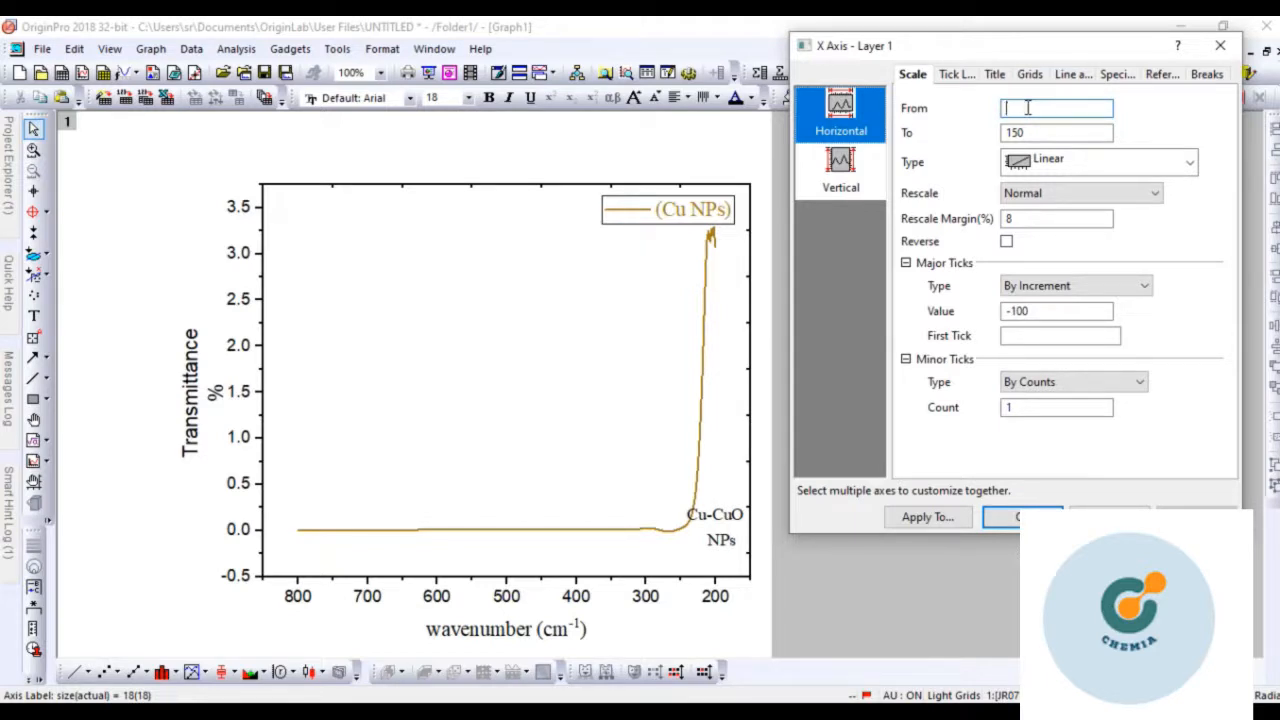
text(200)
double_click(1028, 132)
key(BackSpace)
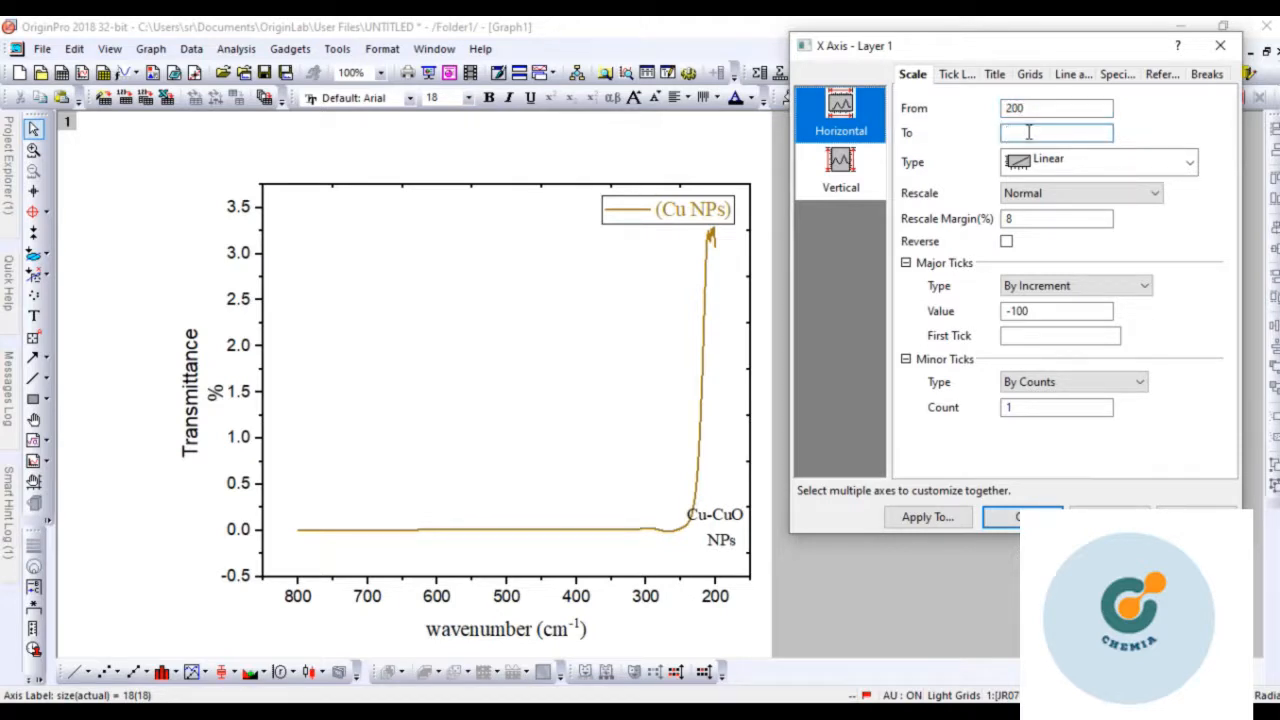
text(800)
click(1197, 517)
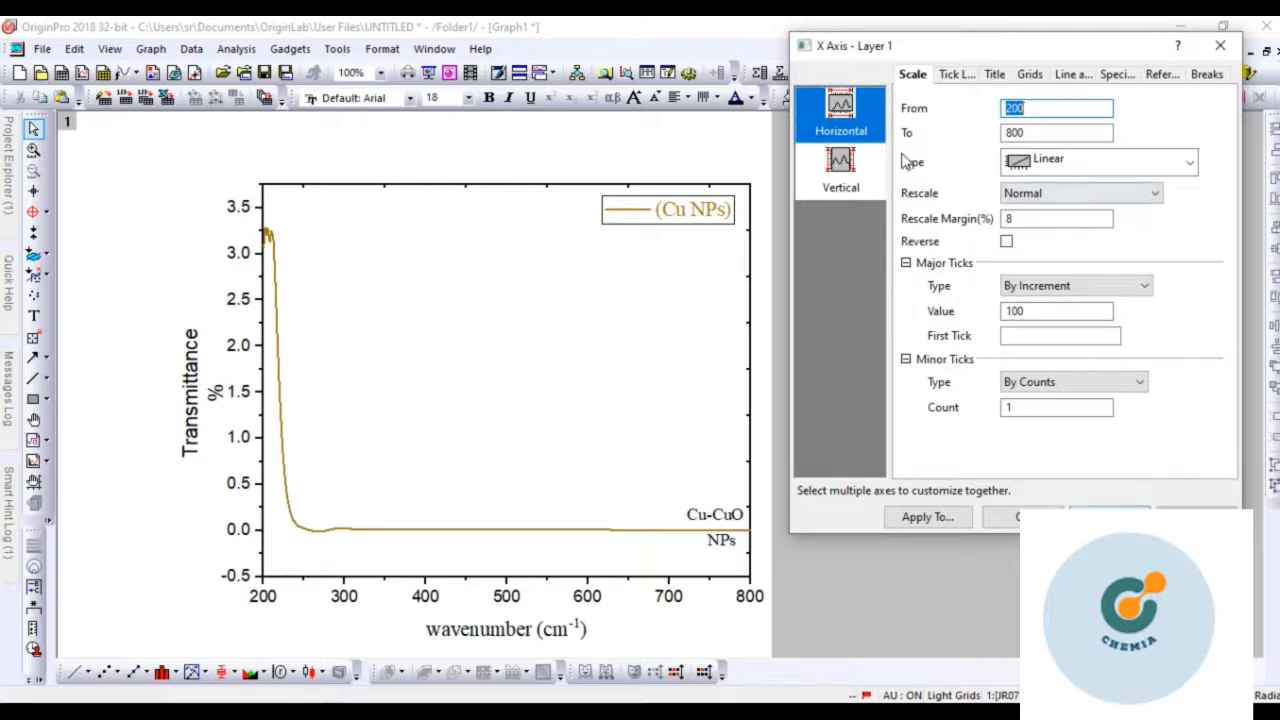
Set the vertical axis scale to start at 0 and apply it
click(850, 173)
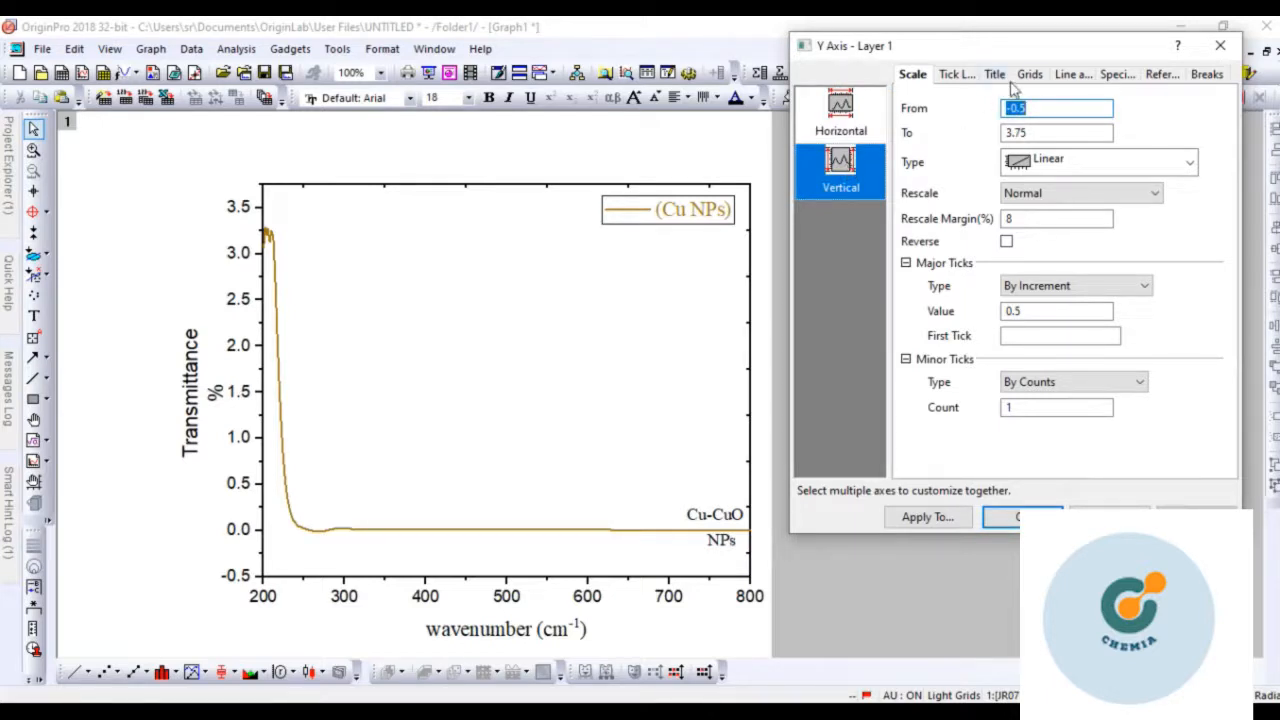
click(1031, 110)
key(BackSpace)
key(BackSpace)
key(BackSpace)
key(BackSpace)
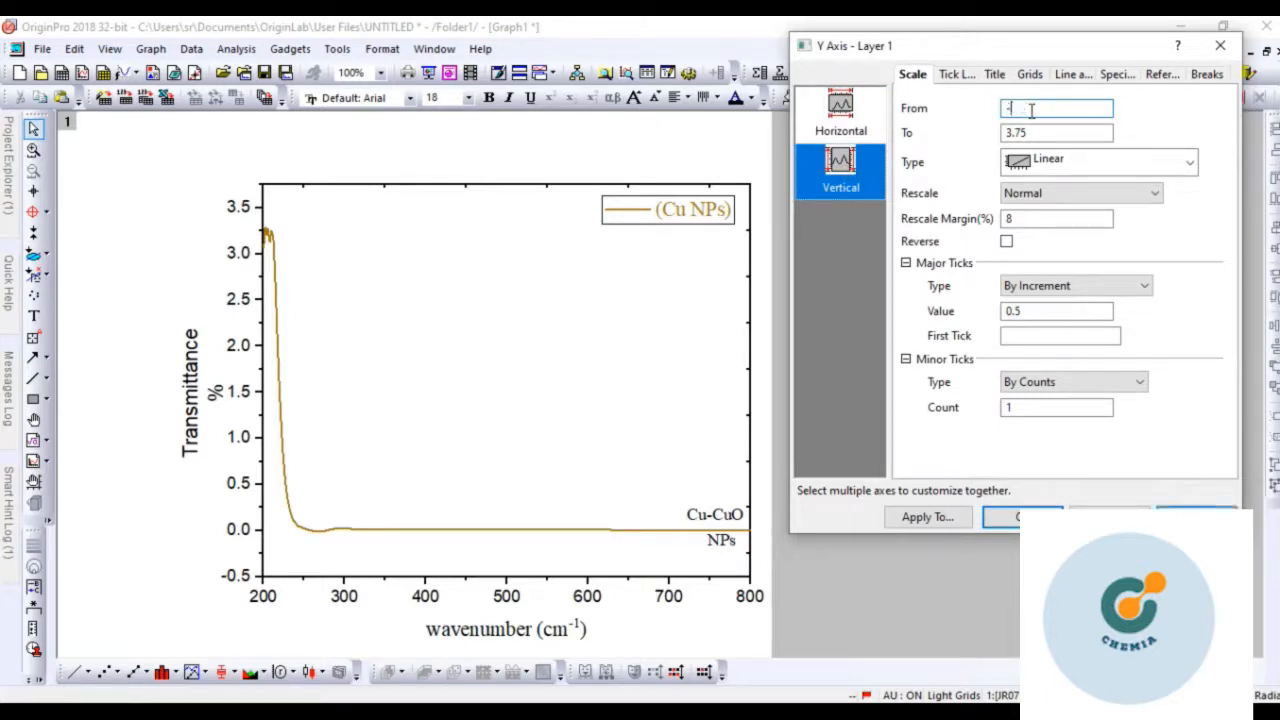
text(0)
click(1196, 517)
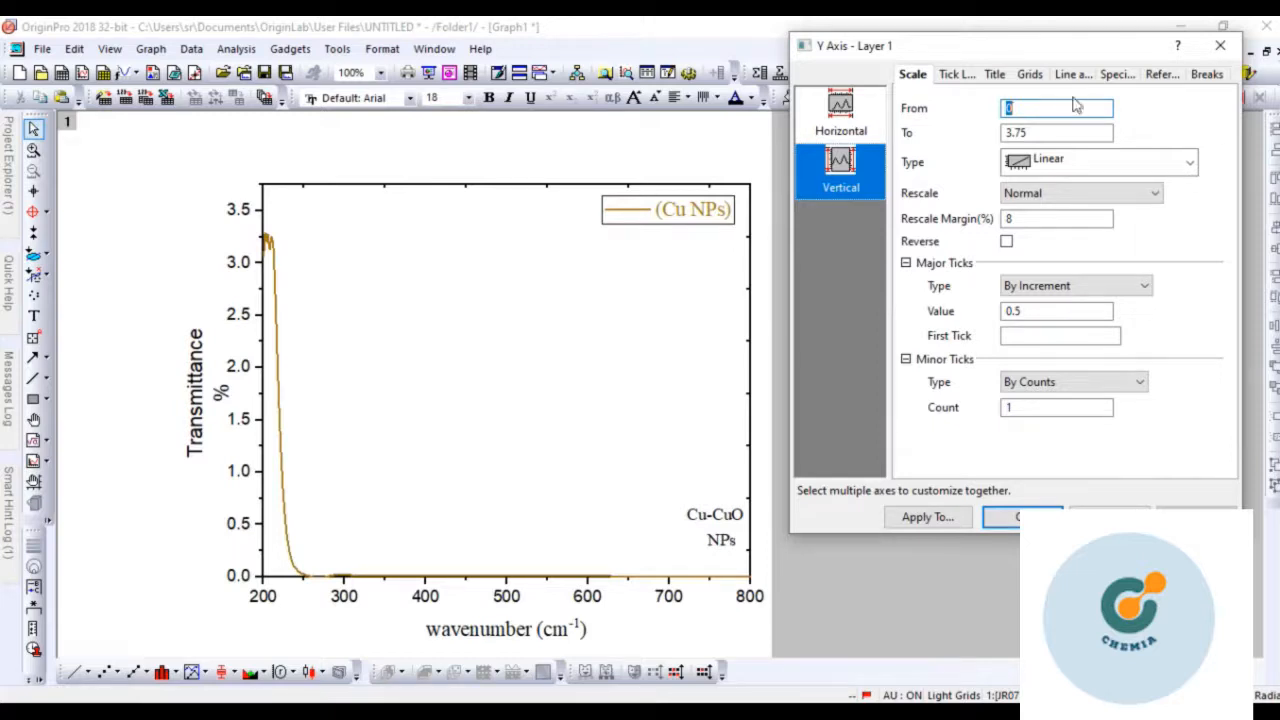
Change the start of the vertical axis scale to -0.1 and apply it
click(1022, 110)
key(BackSpace)
text(-0.1)
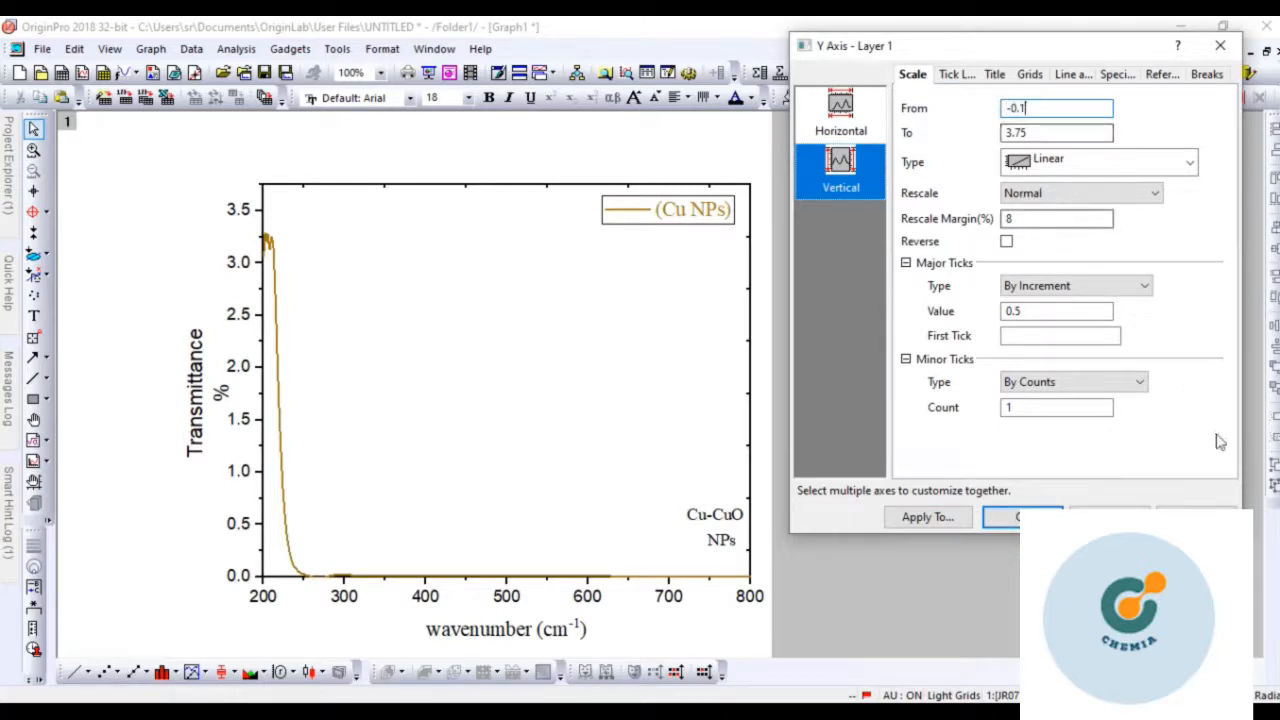
click(1196, 517)
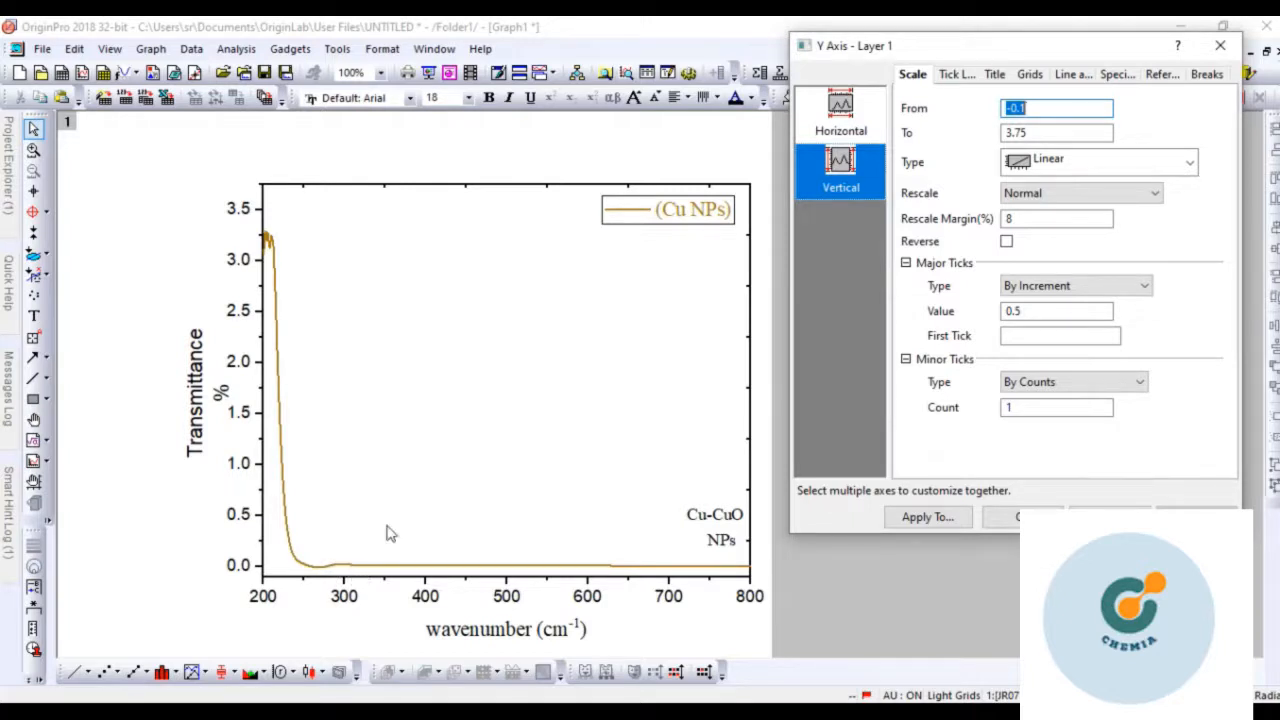
Set the end of the horizontal axis scale to 400 and apply it
click(857, 118)
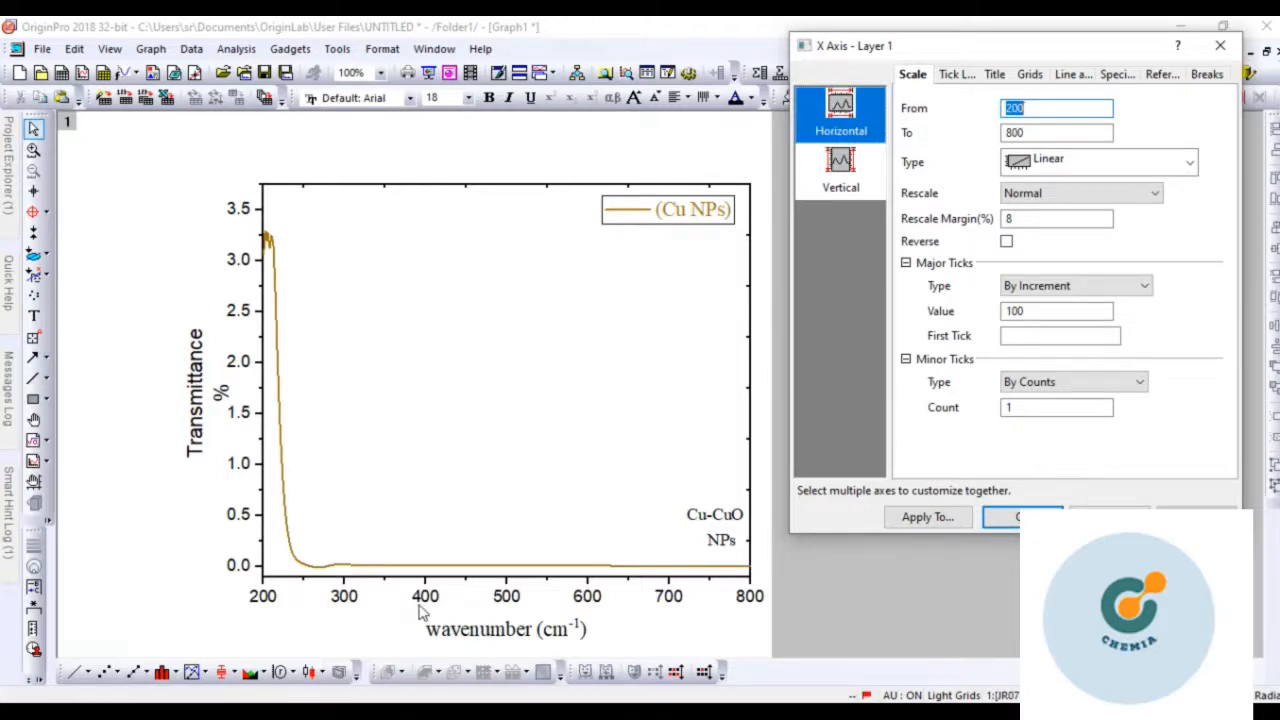
double_click(1016, 133)
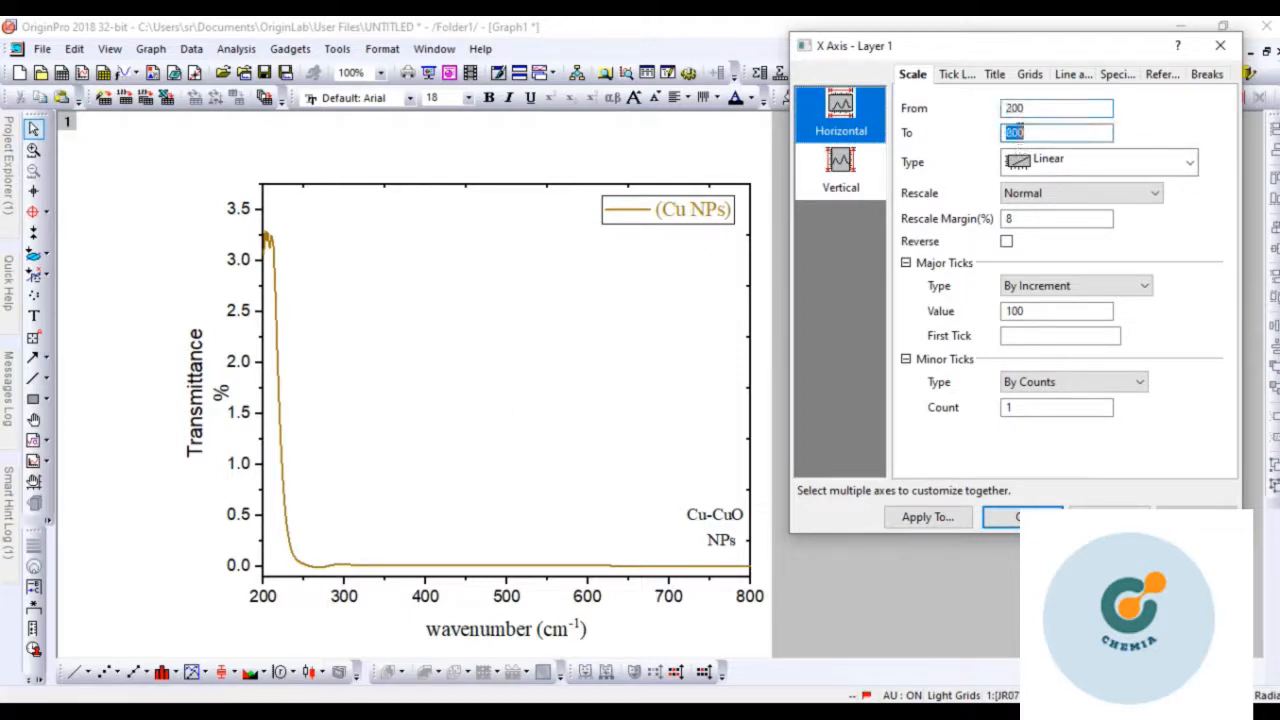
key(BackSpace)
text(4)
click(1196, 517)
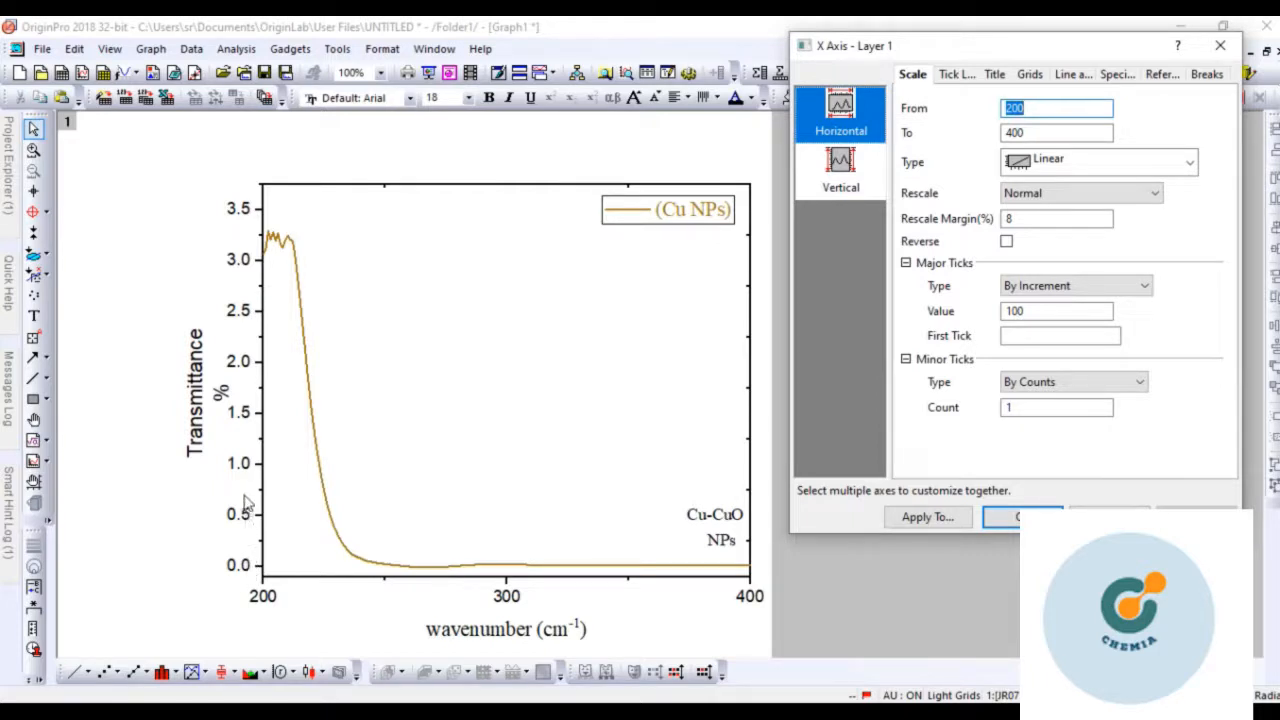
Set the end of the vertical axis scale to 0.5 and apply it
click(840, 168)
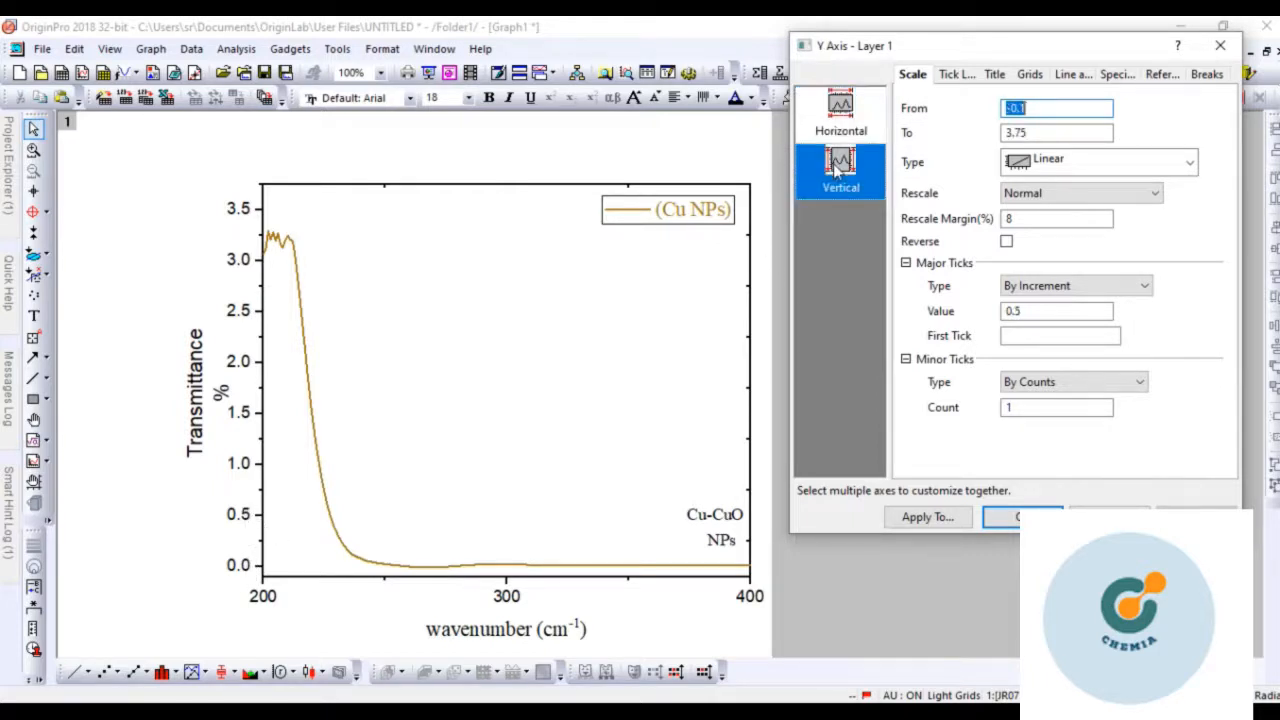
double_click(1033, 133)
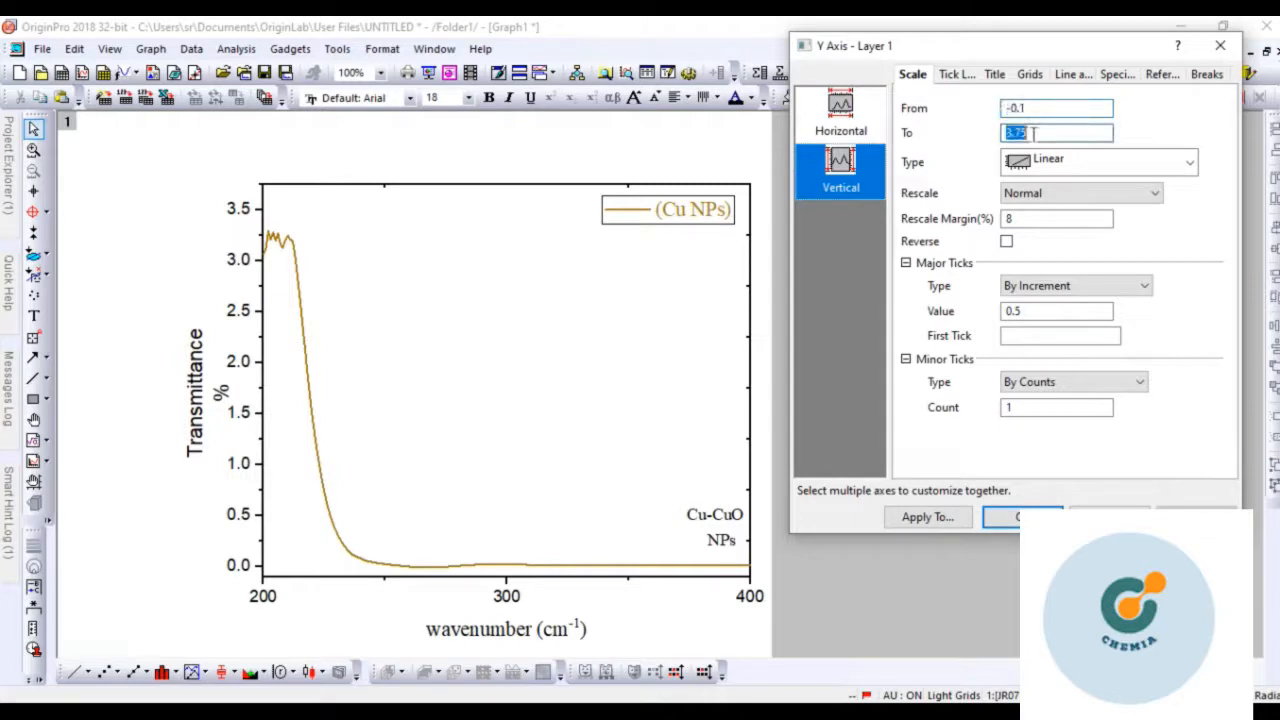
key(BackSpace)
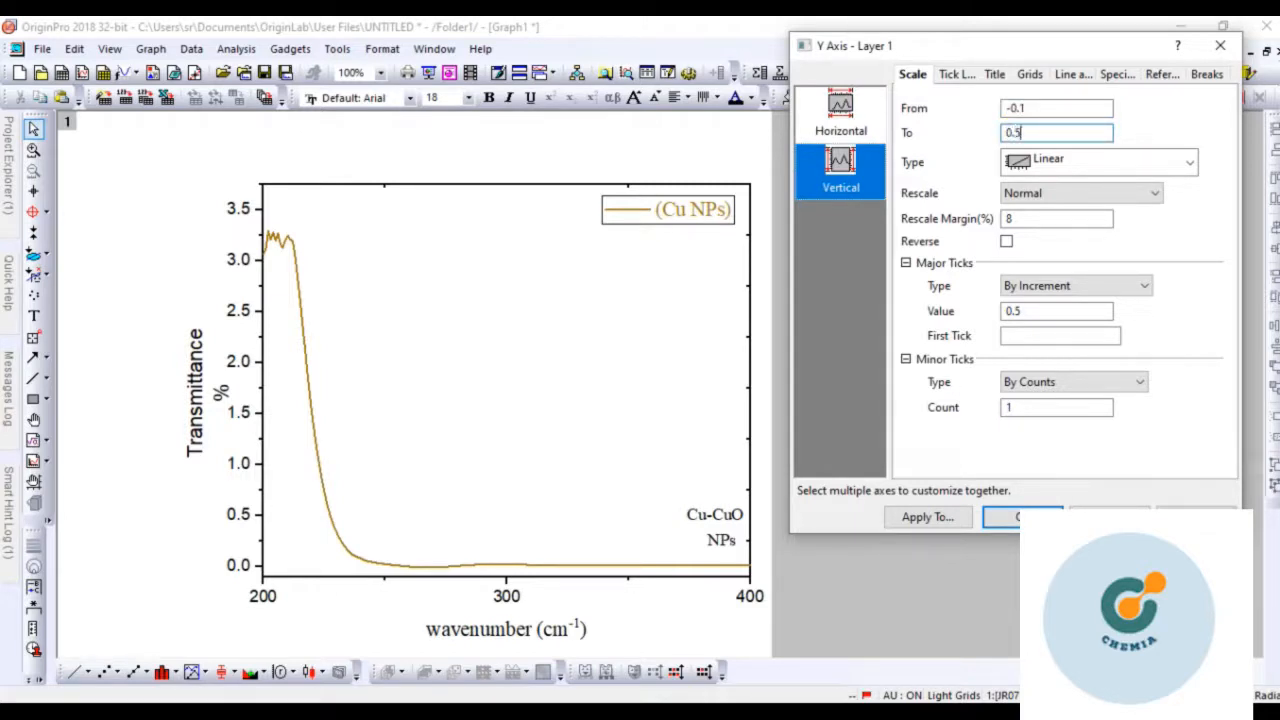
click(1197, 517)
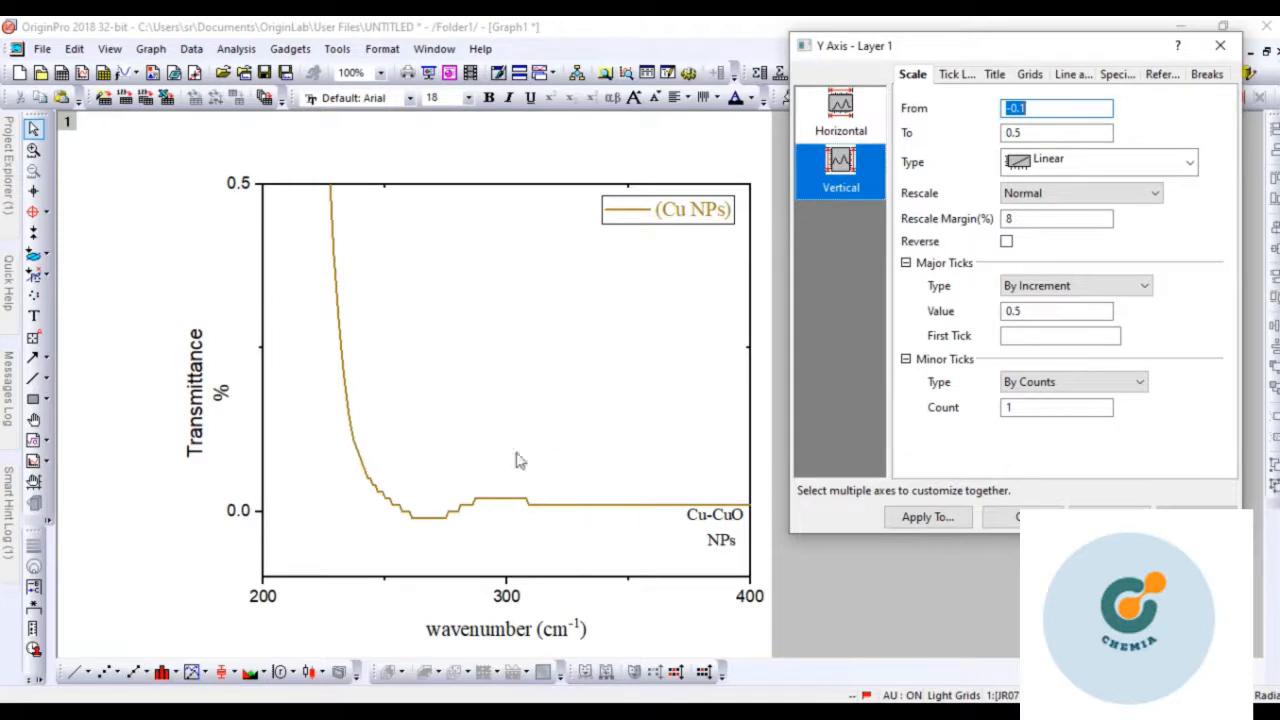
Reduce the end of the vertical axis scale to 0.1 and apply it
double_click(1035, 133)
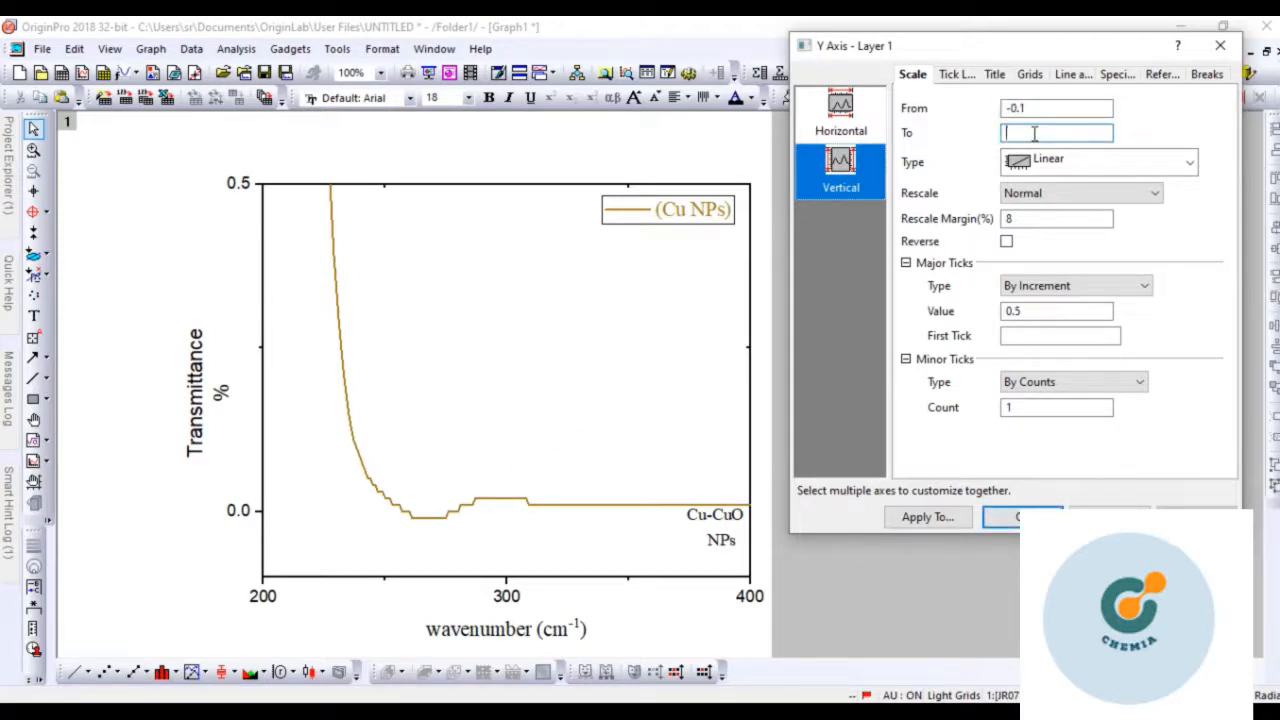
text(0.1)
key(Return)
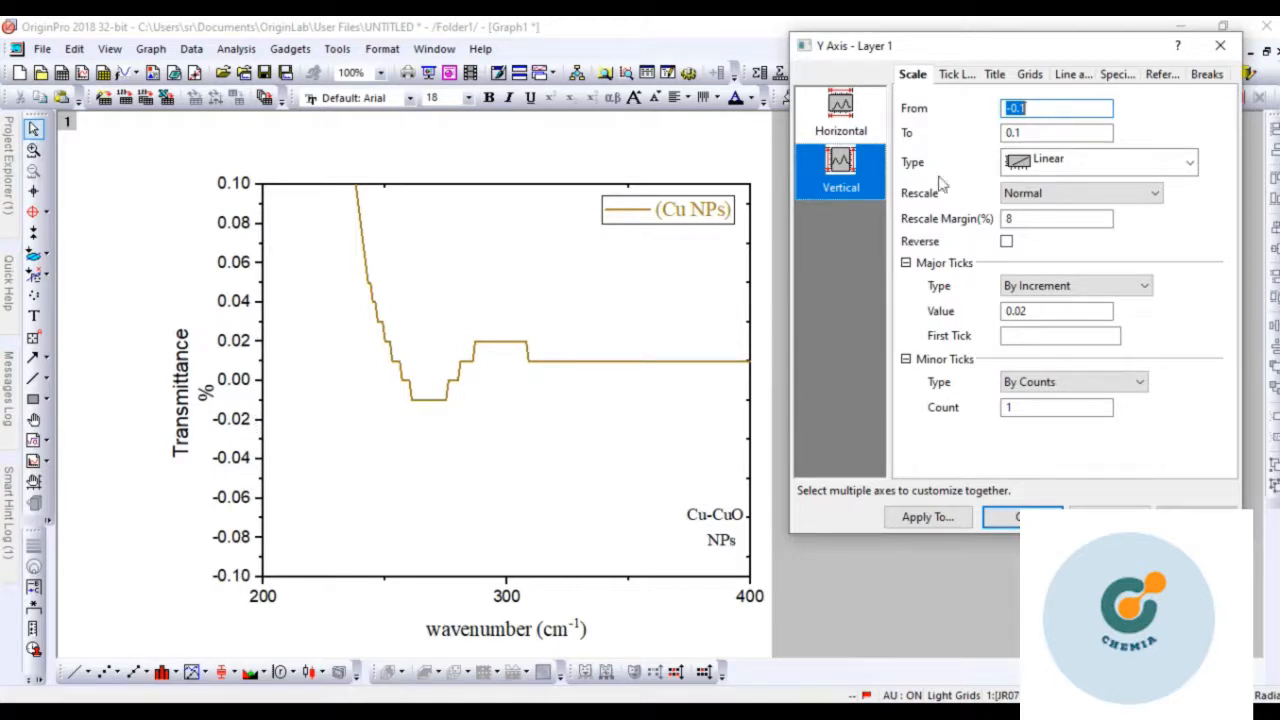
Set the start of the vertical axis scale to -0.01 and apply it
click(1034, 108)
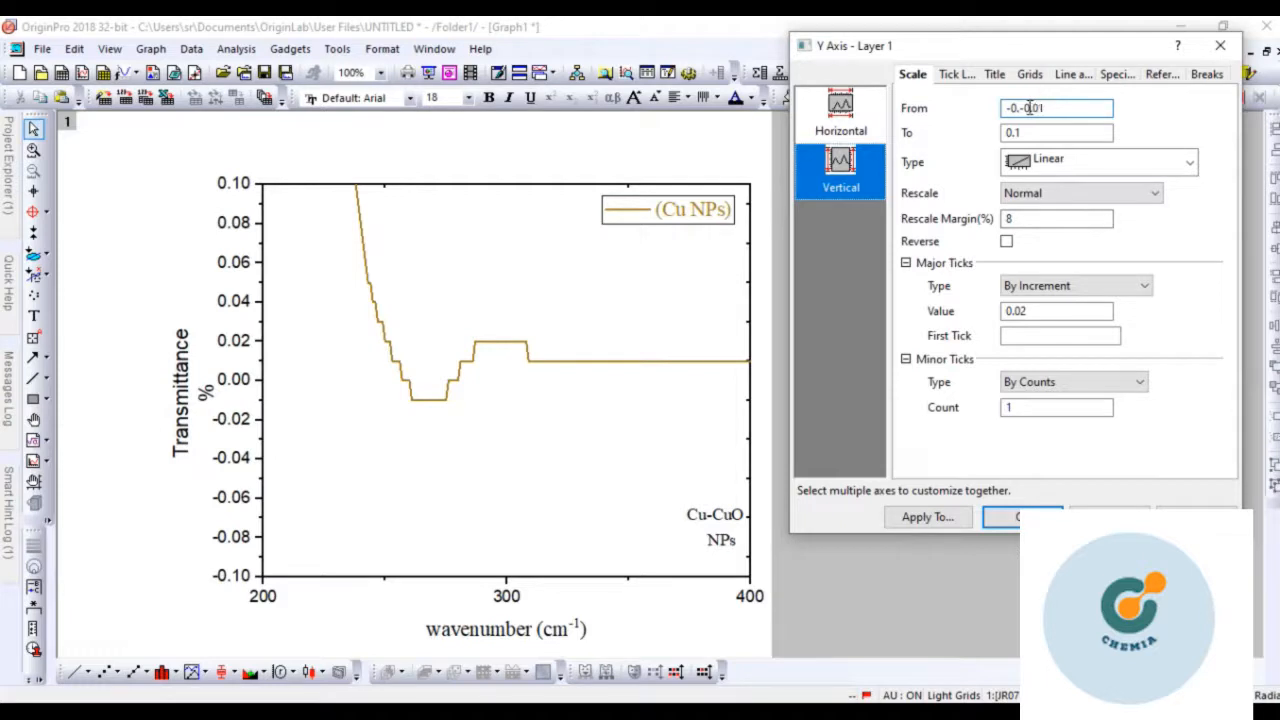
key(BackSpace)
key(BackSpace)
key(BackSpace)
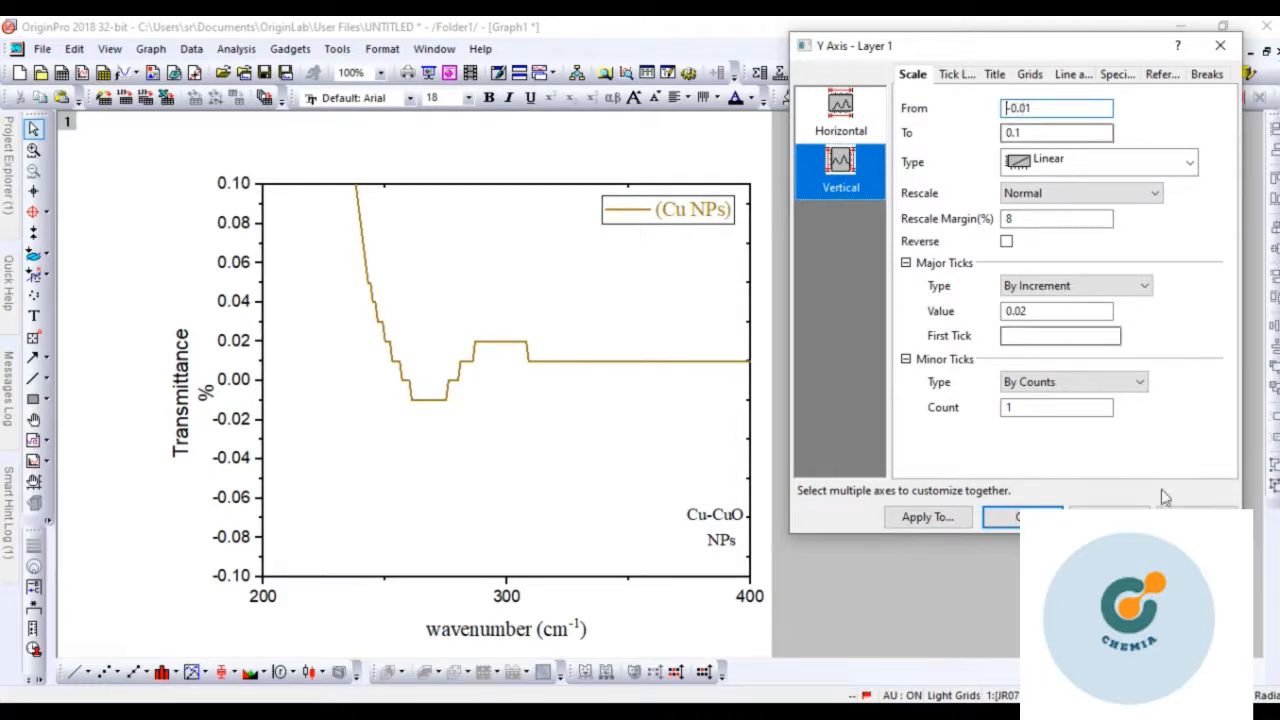
click(1196, 517)
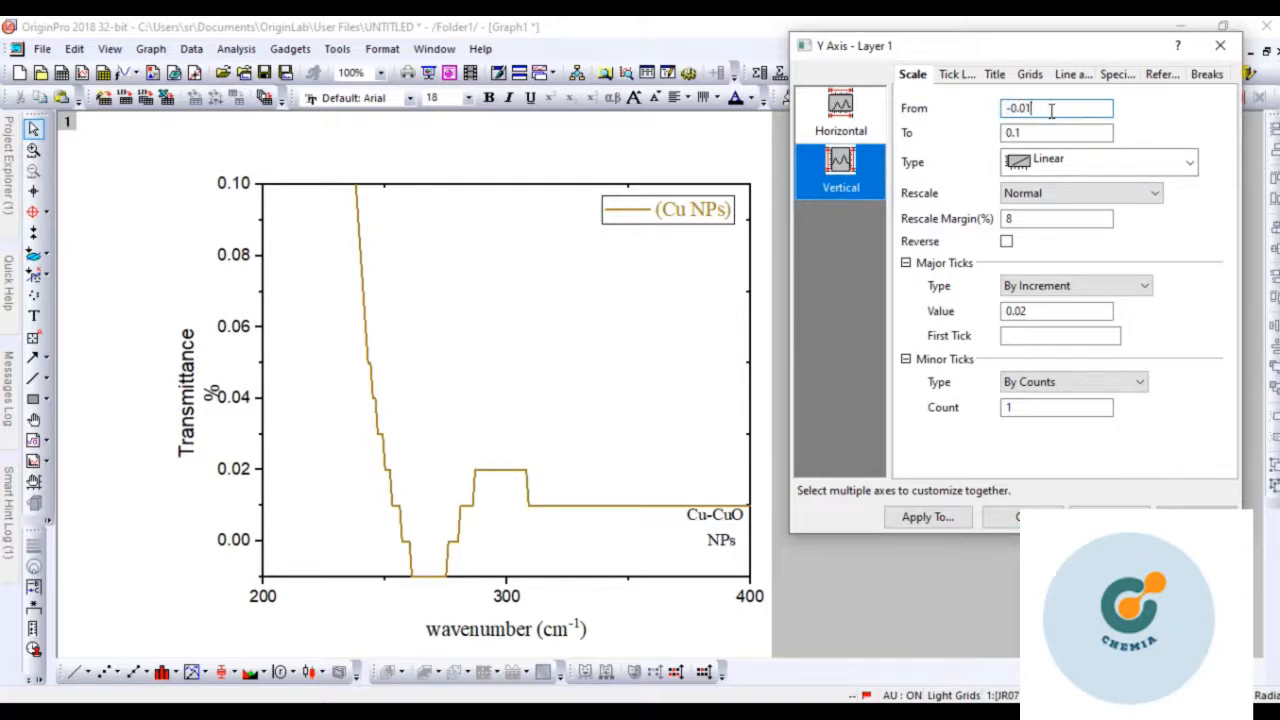
Lower the start of the vertical axis scale to -0.02 and apply it
key(BackSpace)
click(1196, 517)
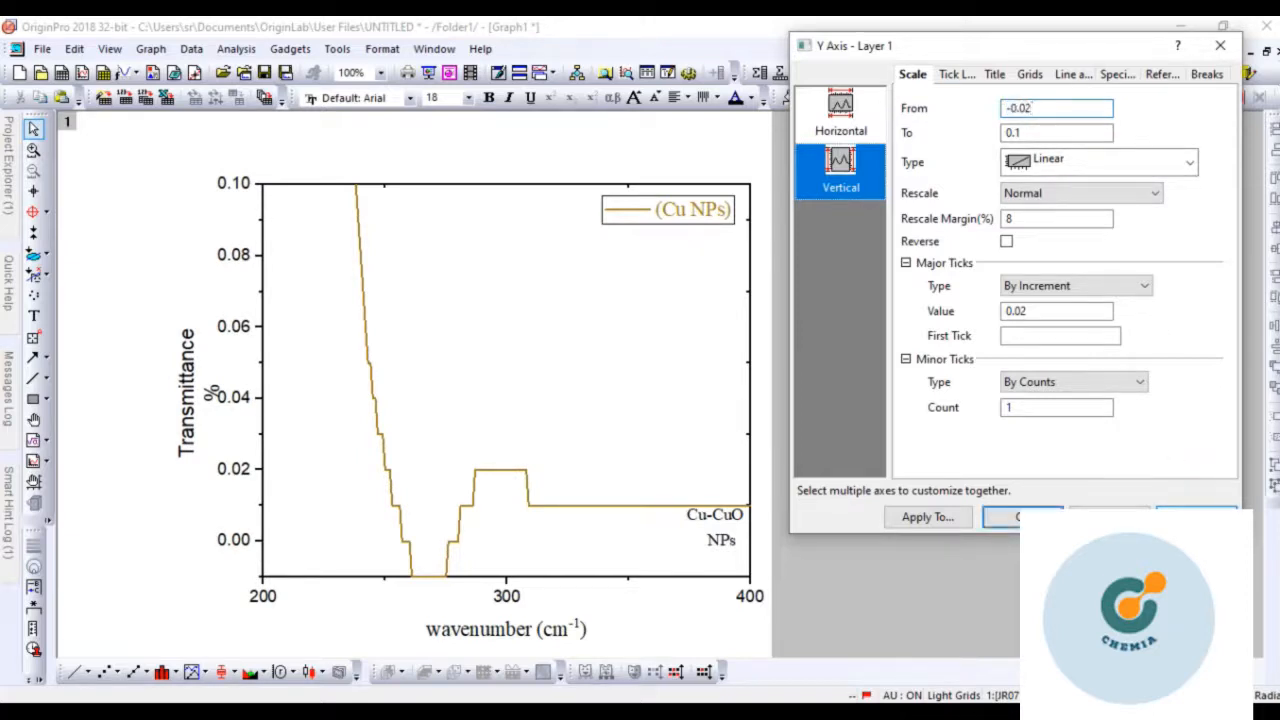
Set the minor tick style of the graph's right axis to None
click(953, 78)
click(993, 78)
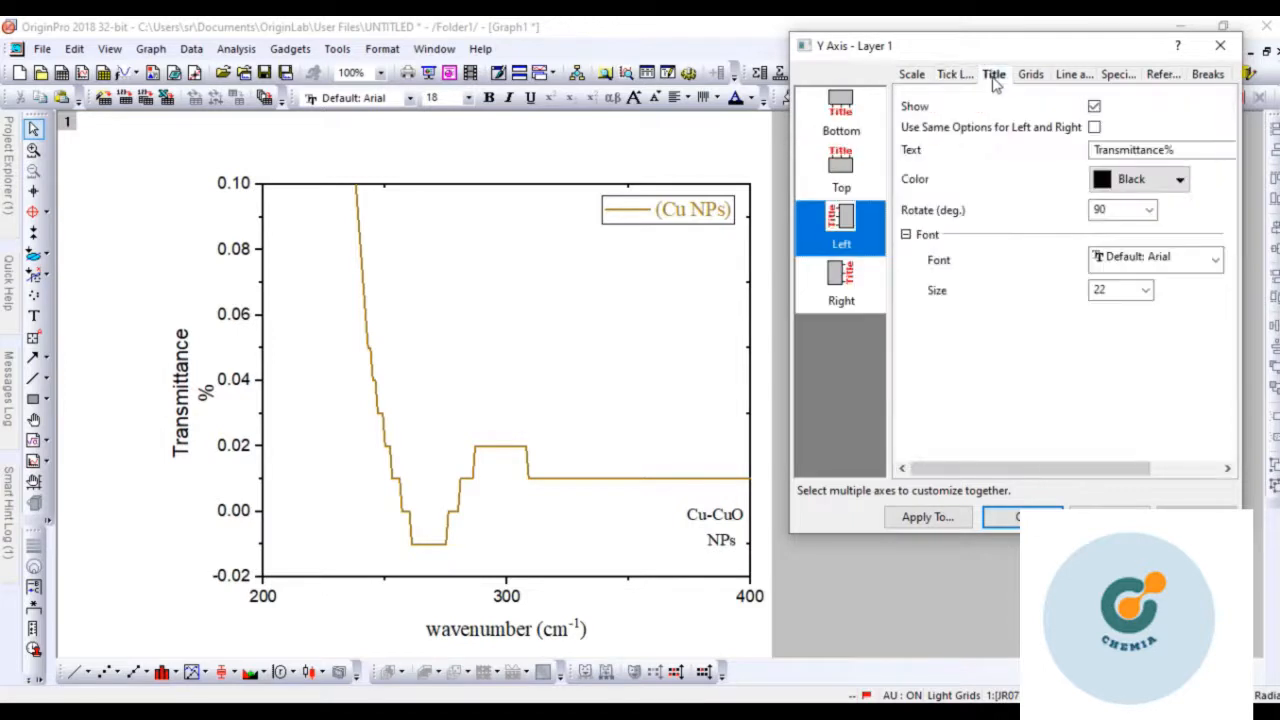
click(1030, 78)
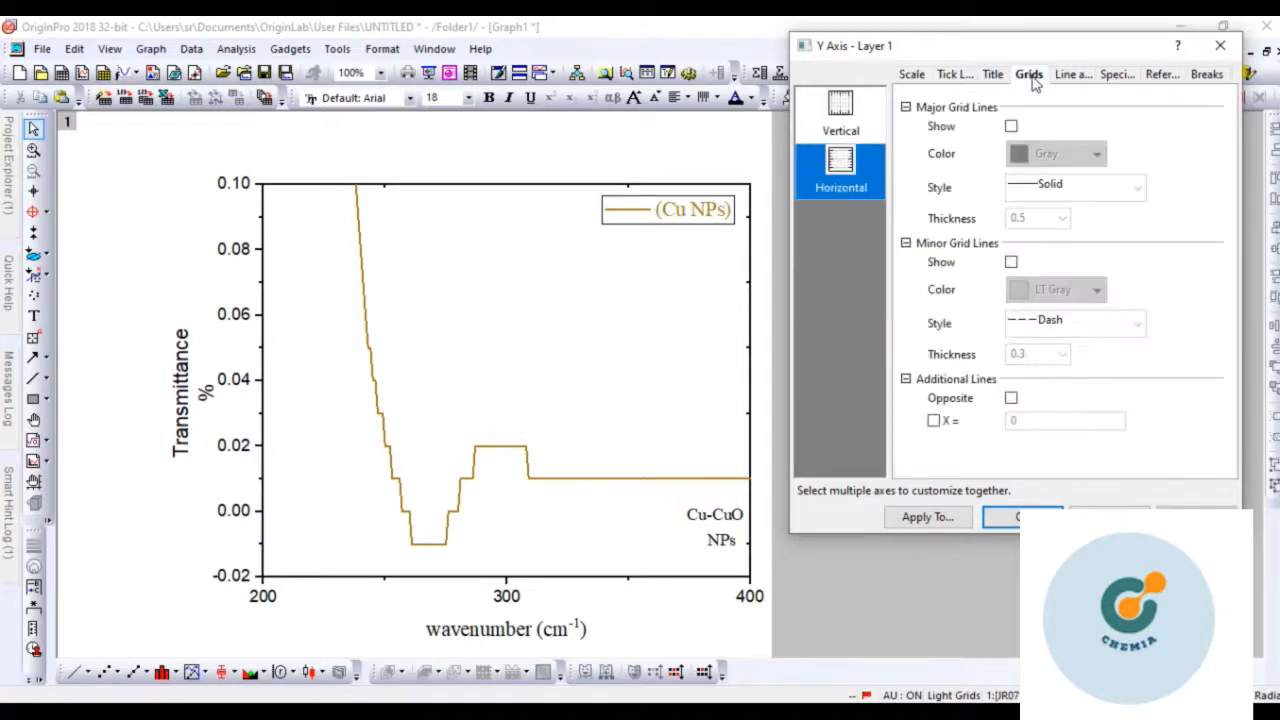
click(1070, 78)
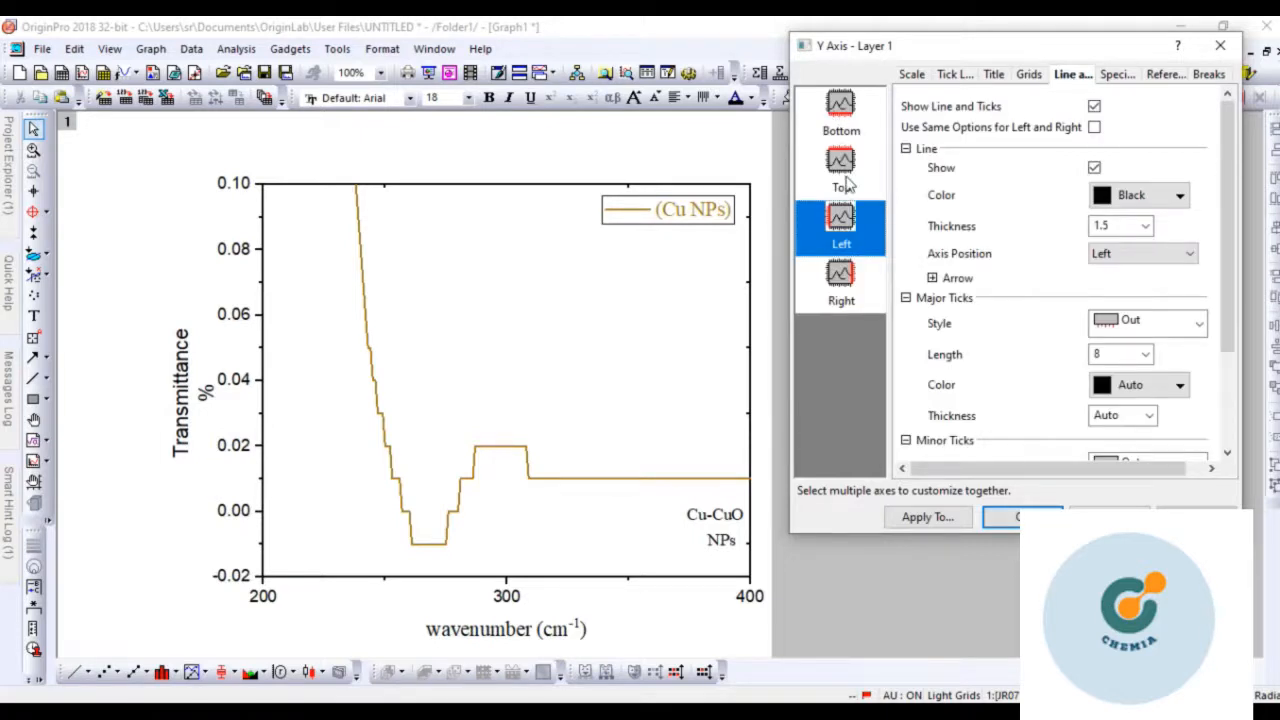
click(849, 279)
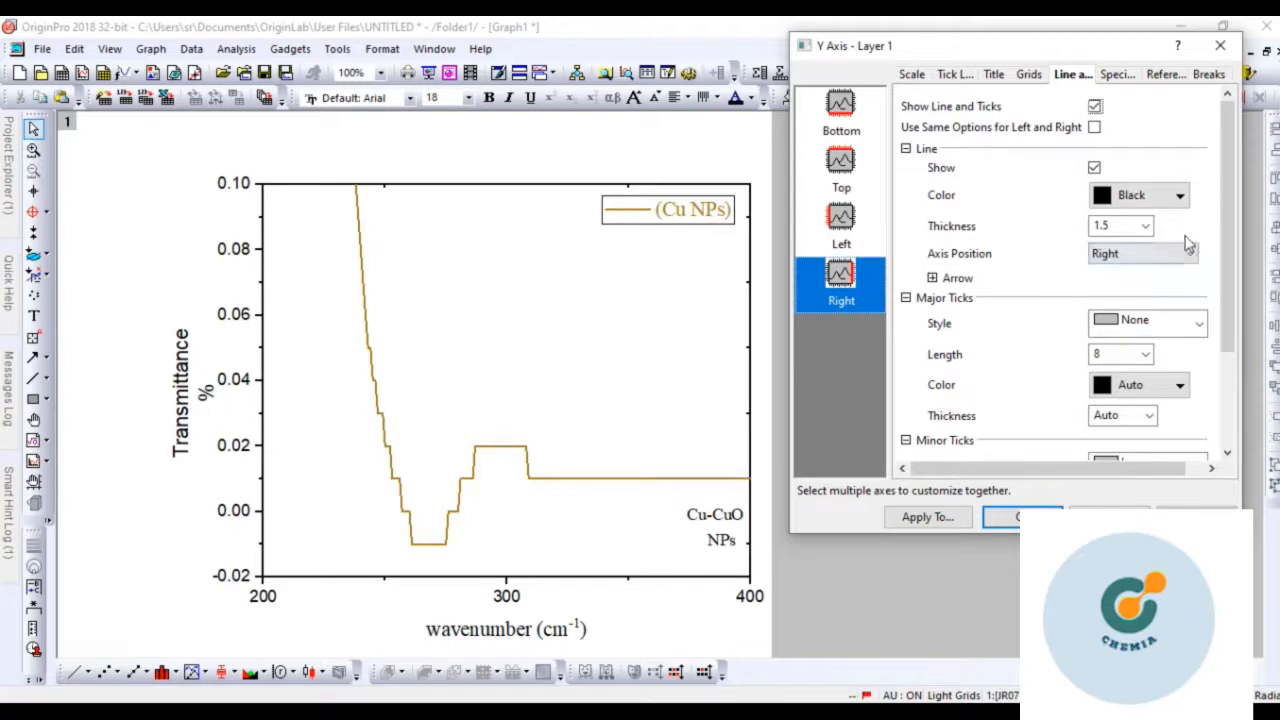
drag(1225, 215, 1244, 370)
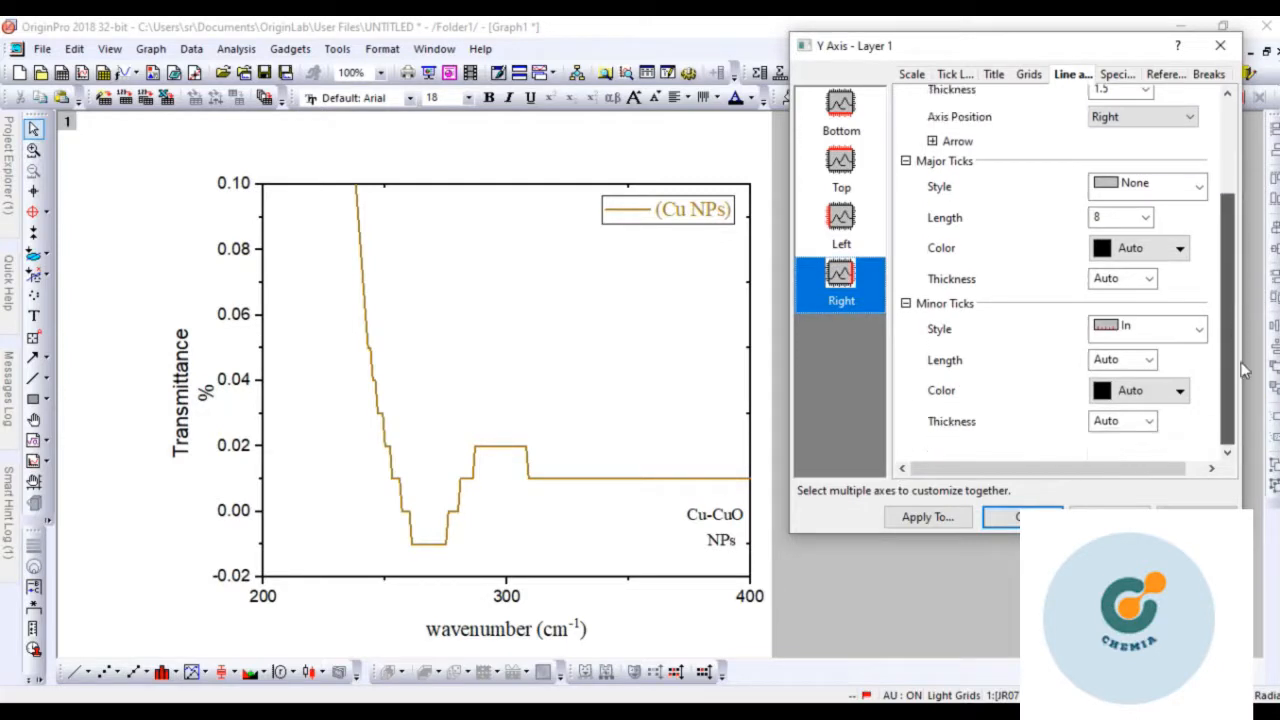
click(1199, 329)
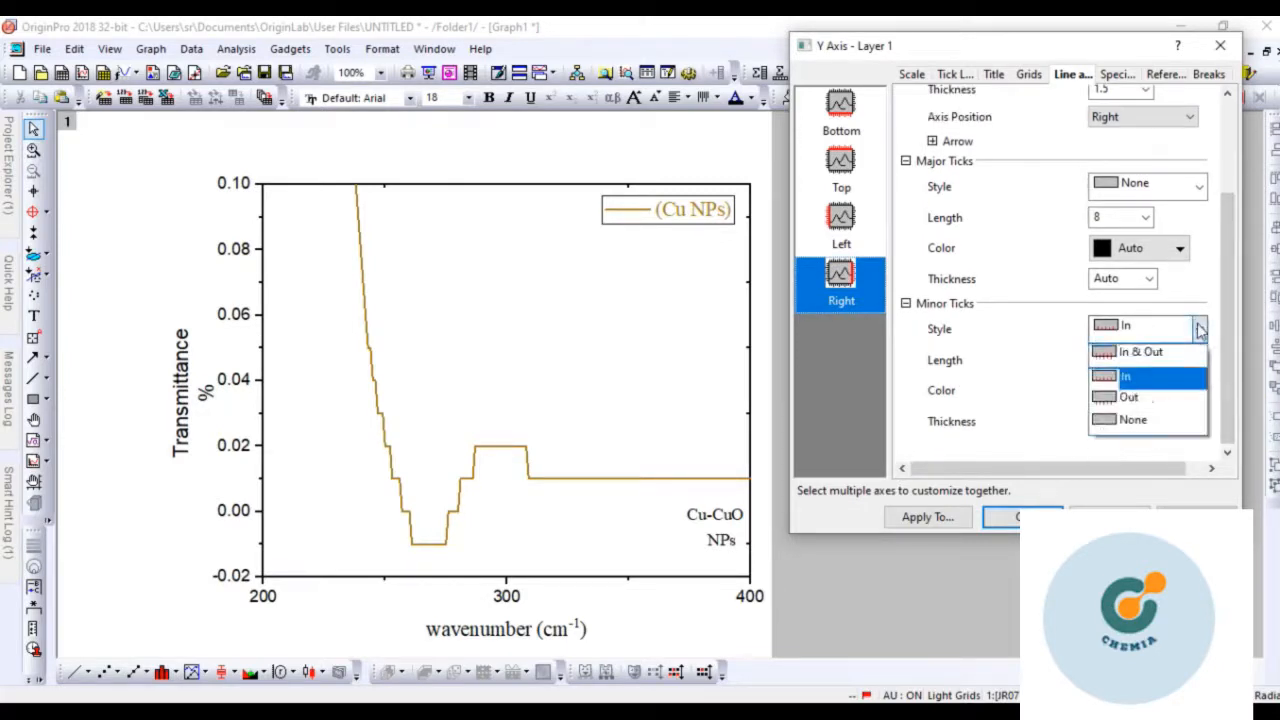
click(1127, 424)
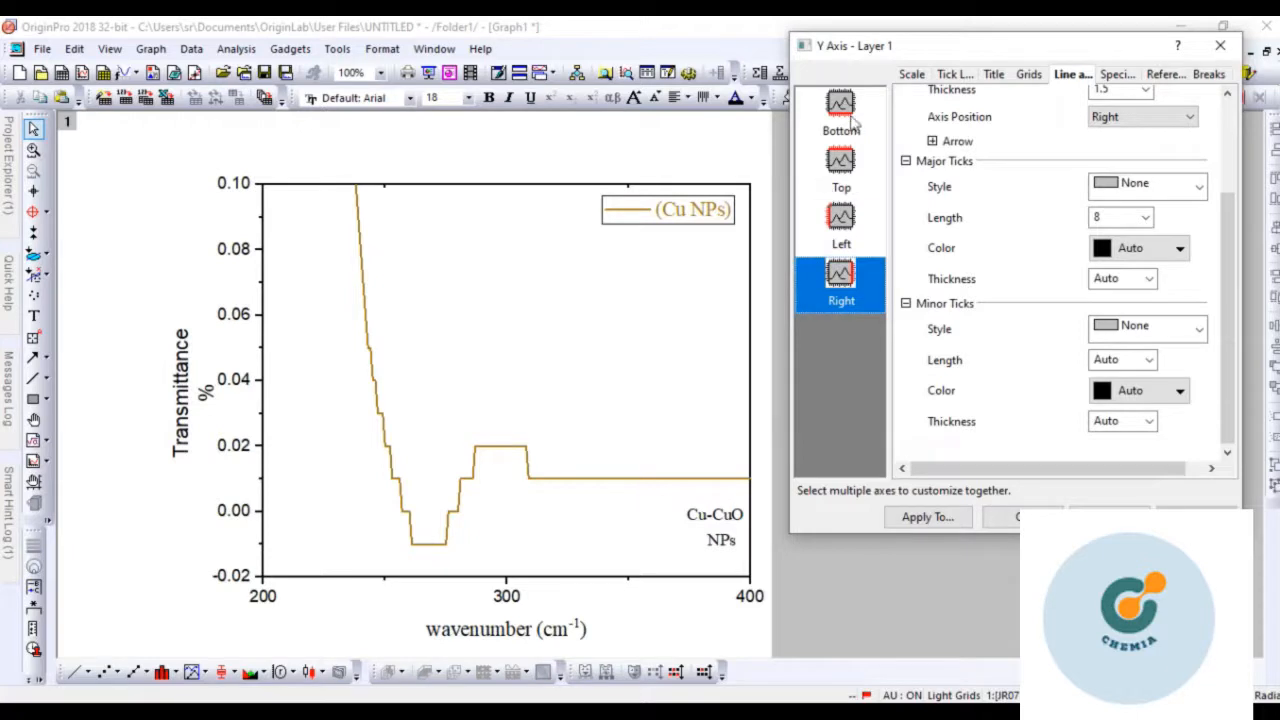
Set the minor tick style of the graph's top axis to None and confirm the axis settings
click(841, 162)
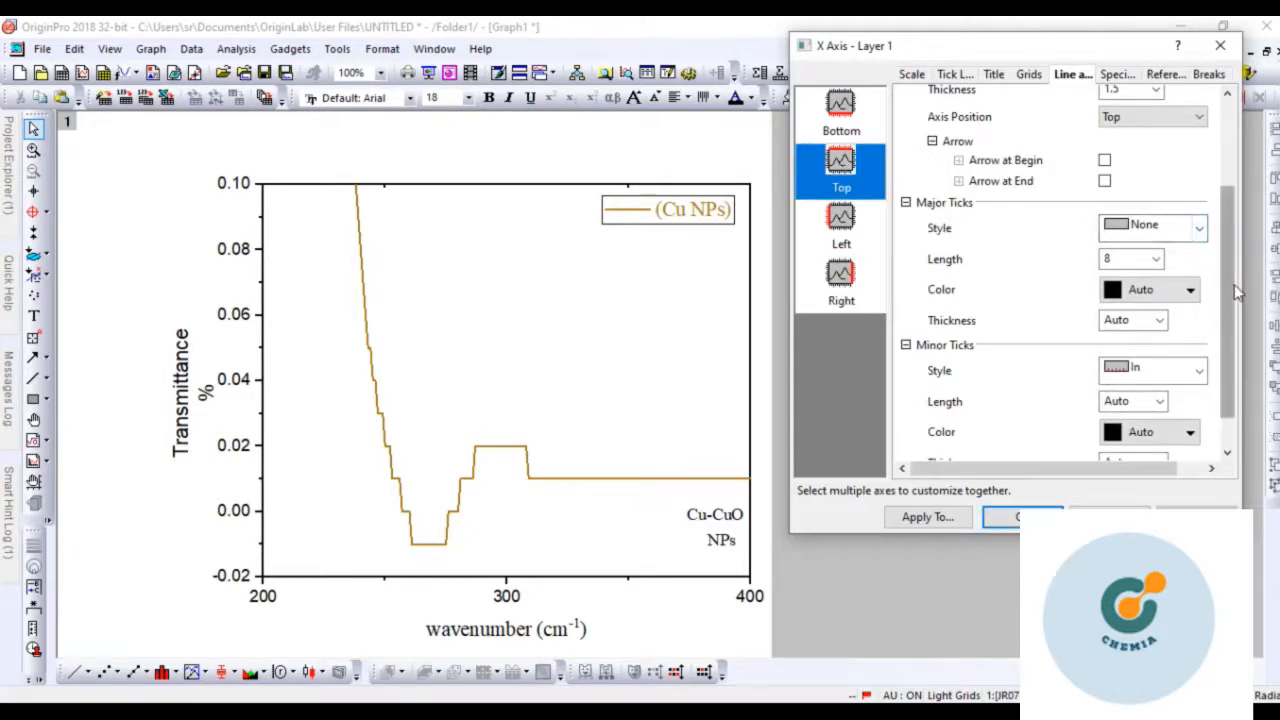
click(1200, 370)
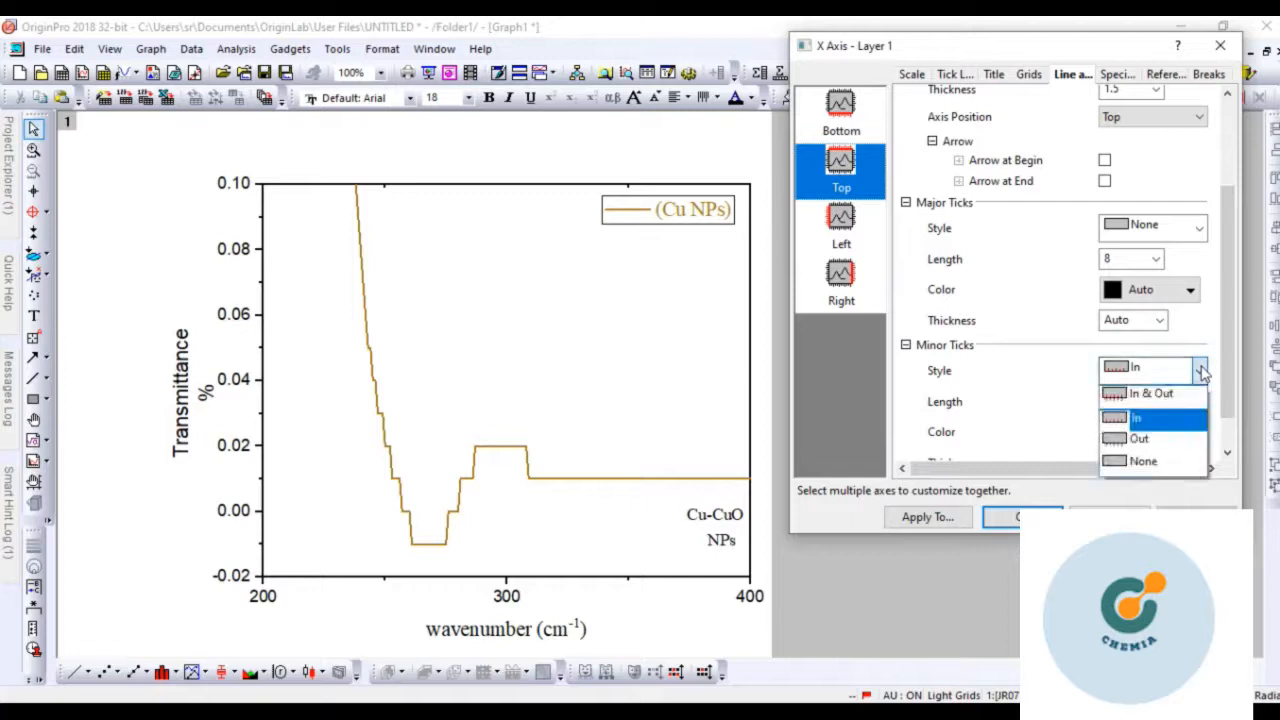
click(1145, 466)
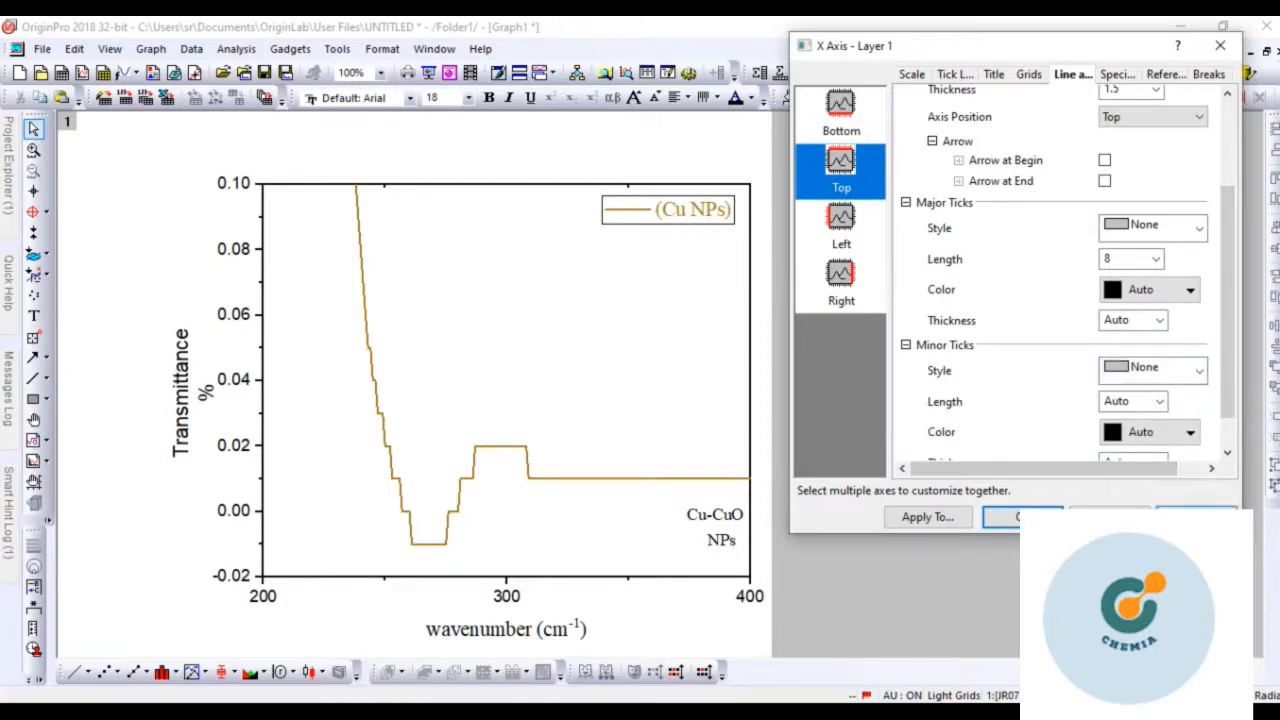
click(1022, 517)
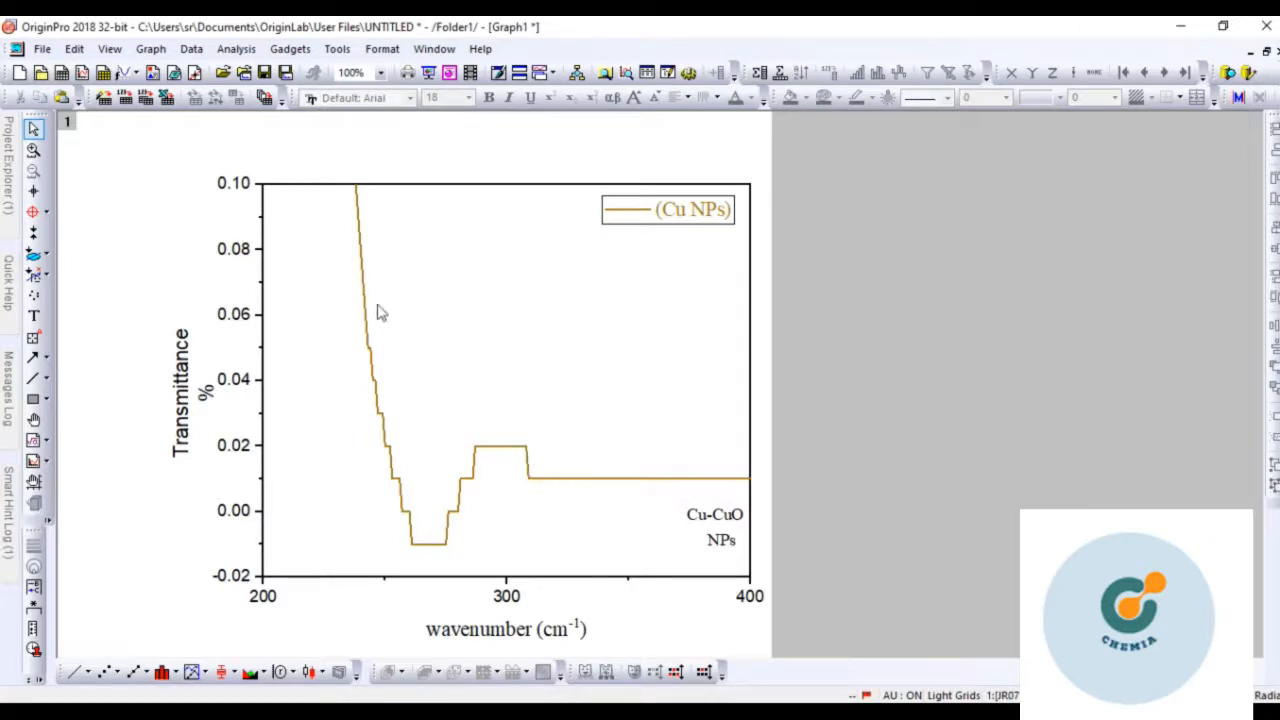
Smooth the Abs. curve with the Savitzky-Golay method using 25 points of window, previewing the result before confirming
click(234, 54)
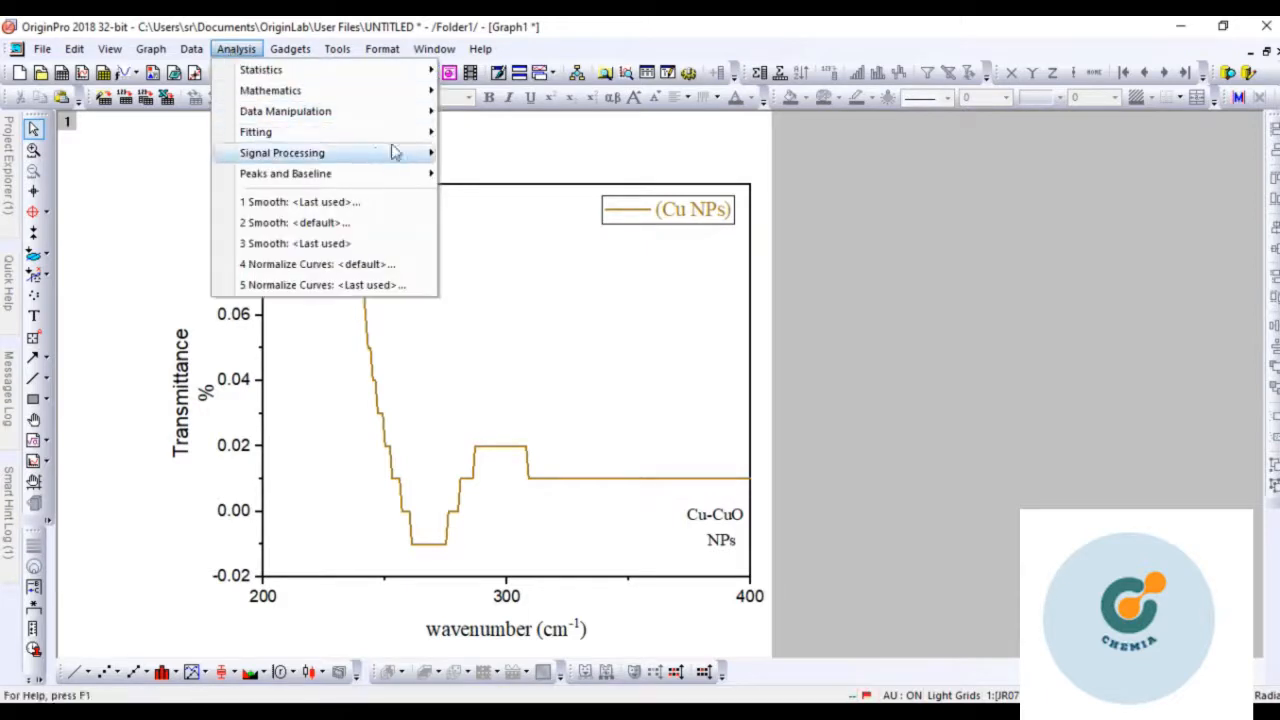
mouse_move(395, 152)
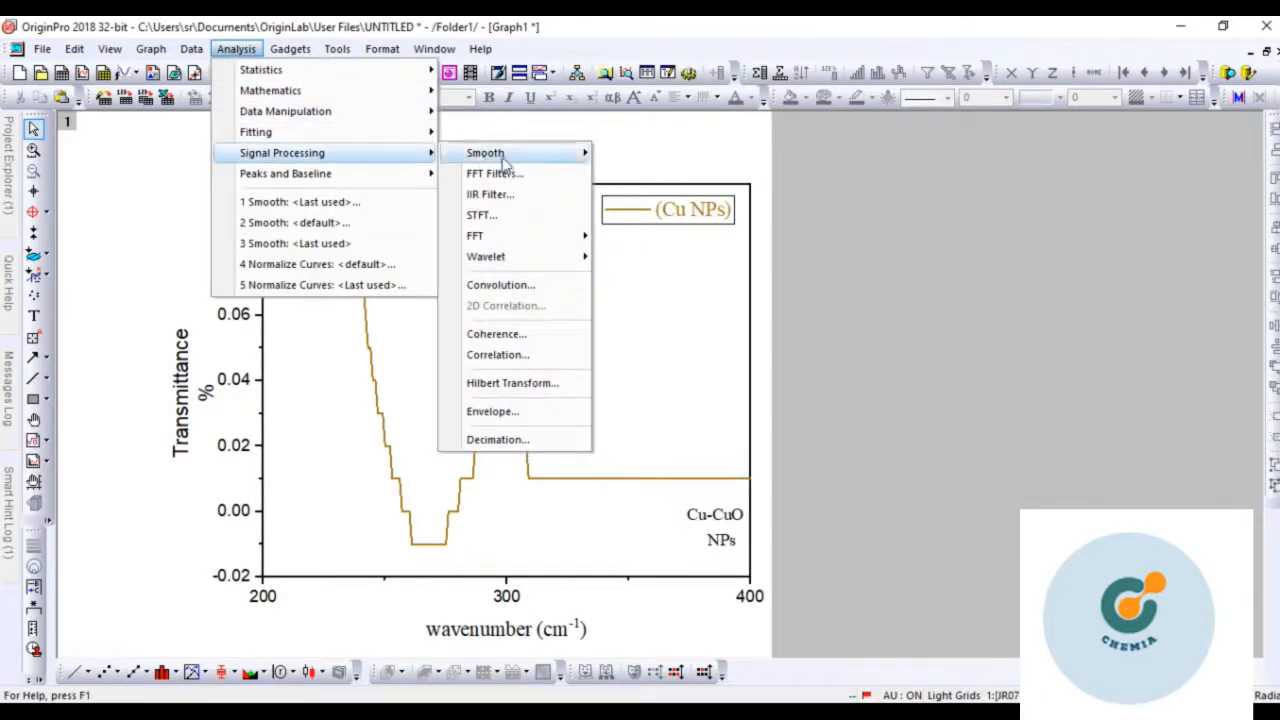
mouse_move(576, 158)
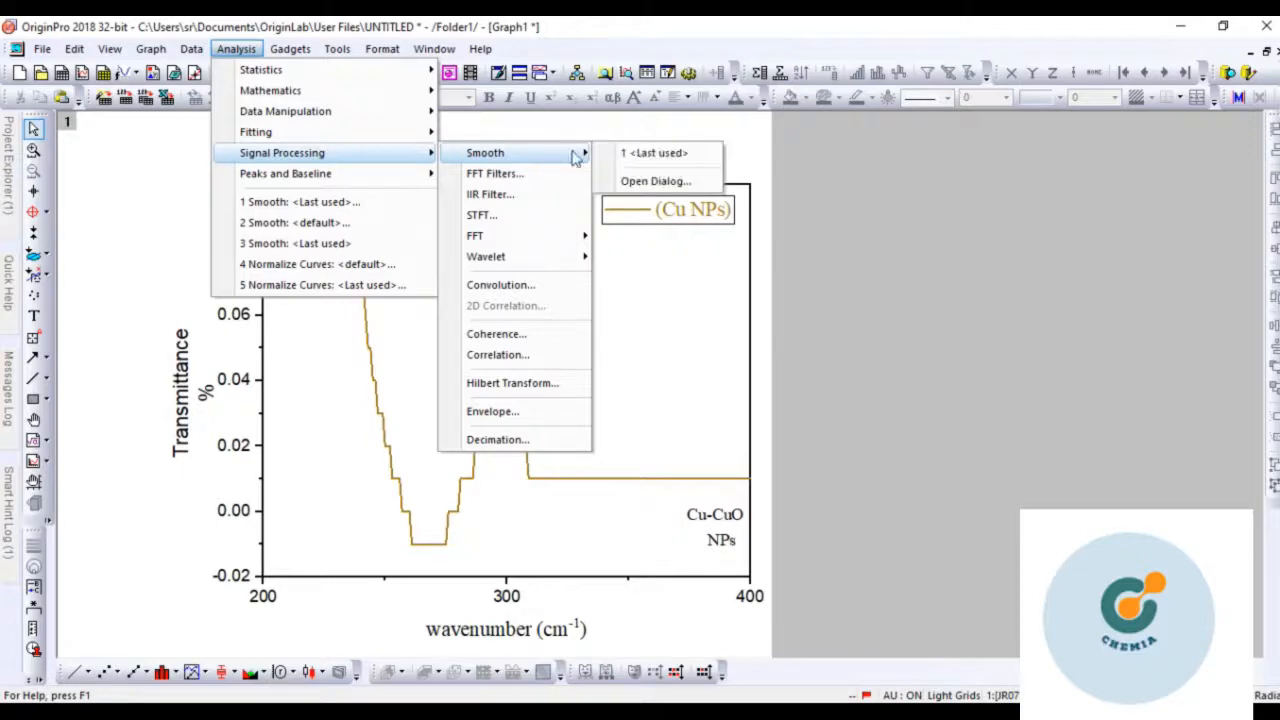
click(622, 180)
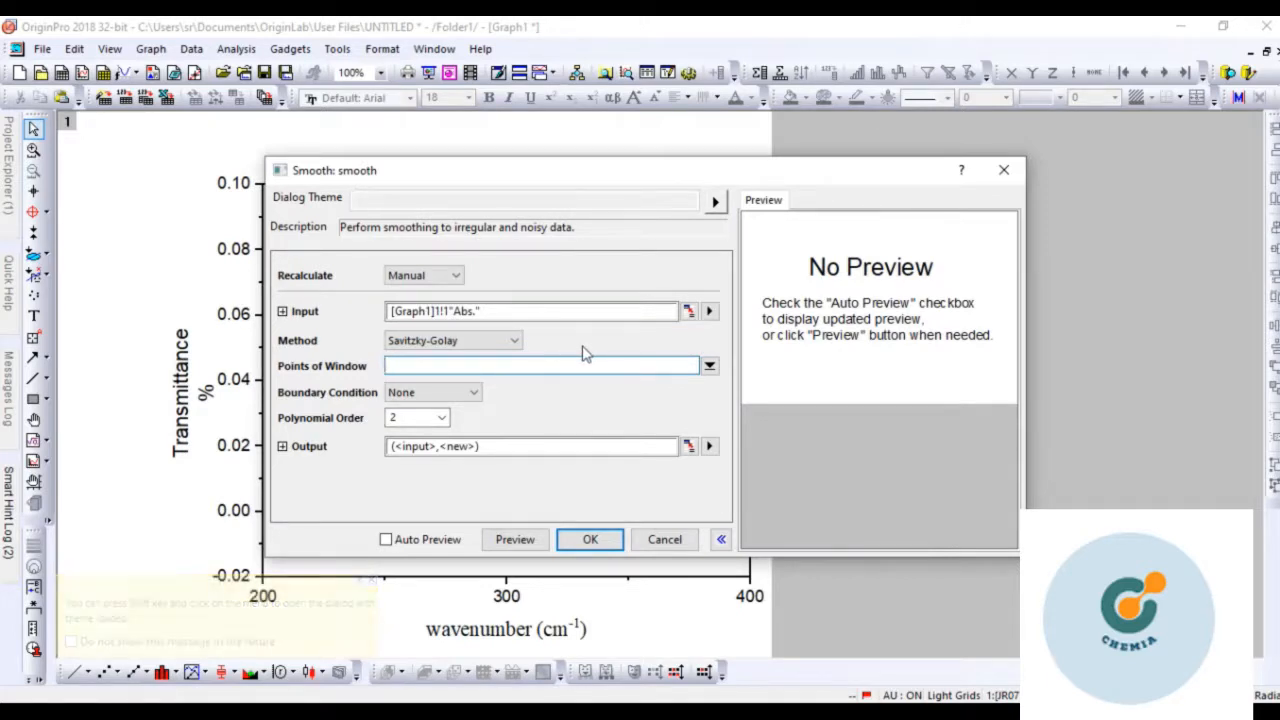
text(25)
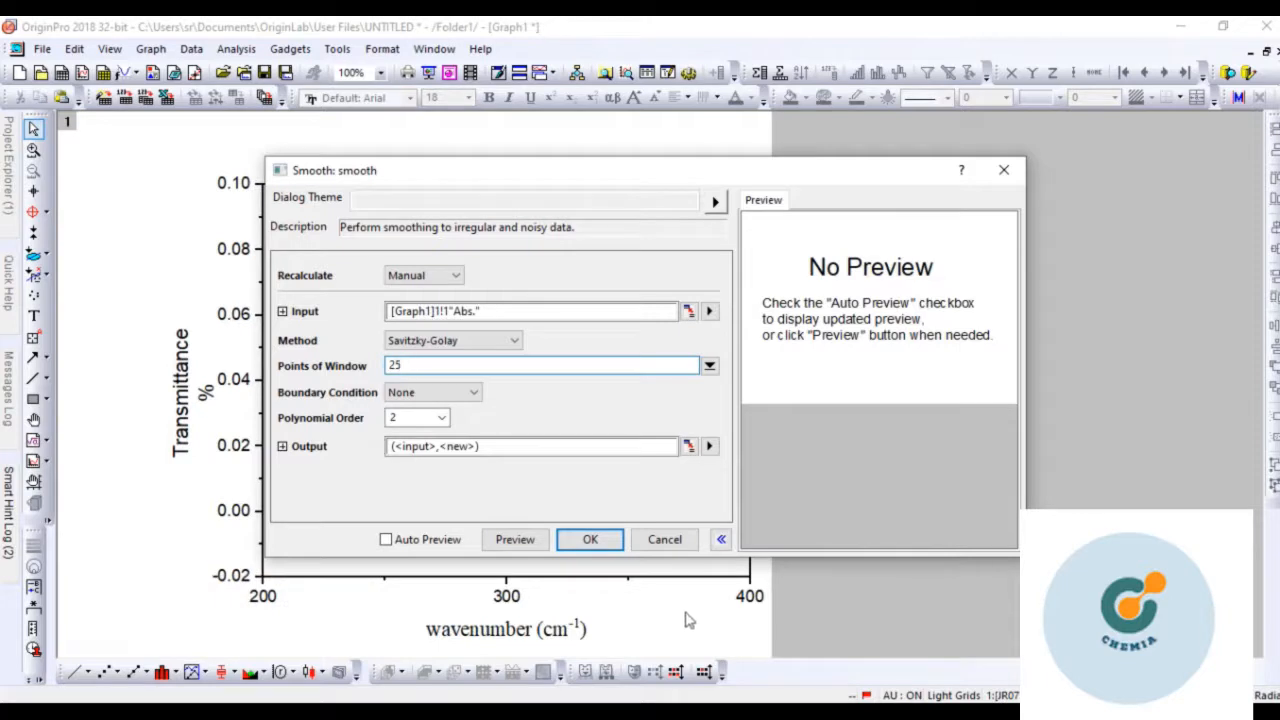
click(515, 539)
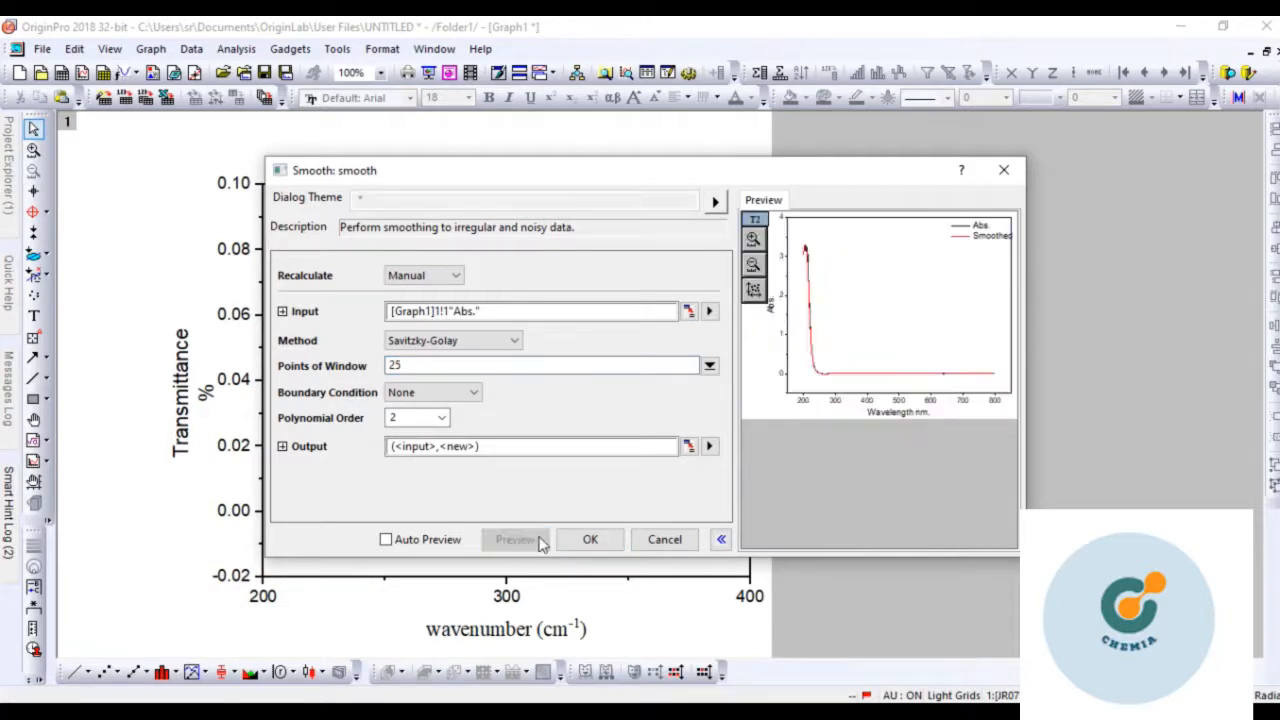
click(580, 539)
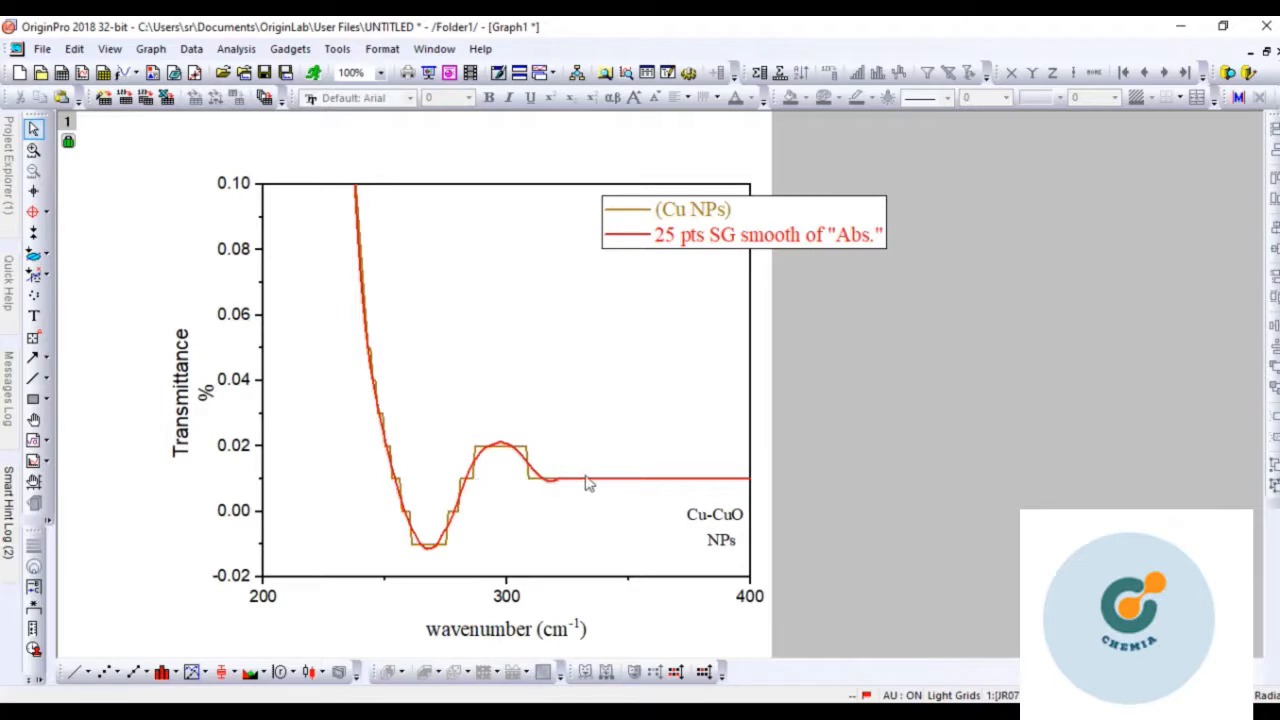
Hide the original unsmoothed Abs. curve so the graph plots only the smoothed data
click(448, 543)
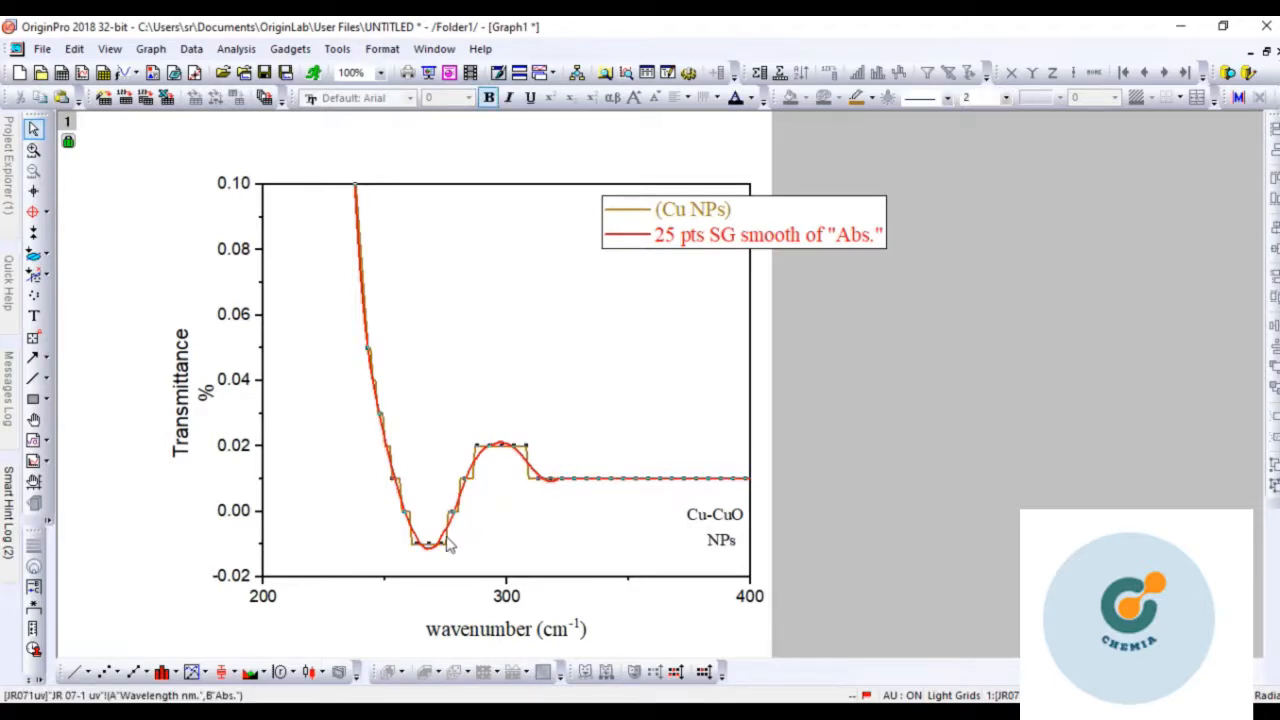
double_click(448, 543)
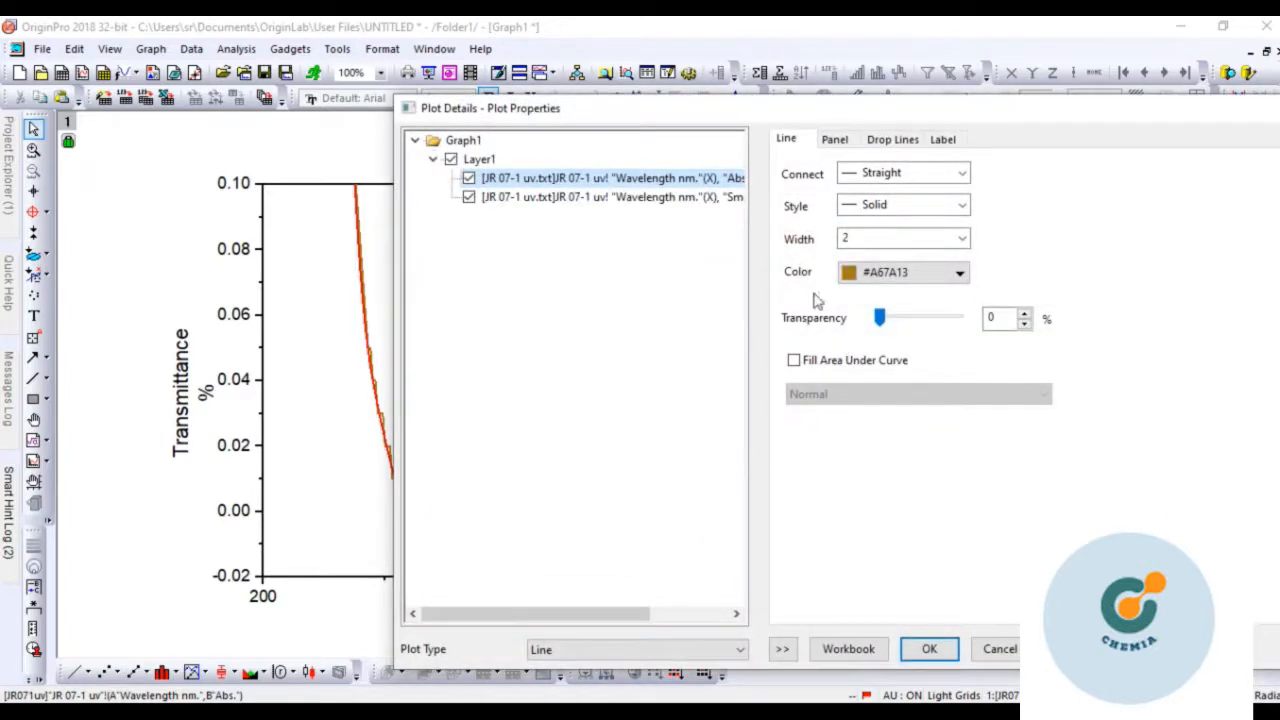
click(469, 178)
click(949, 655)
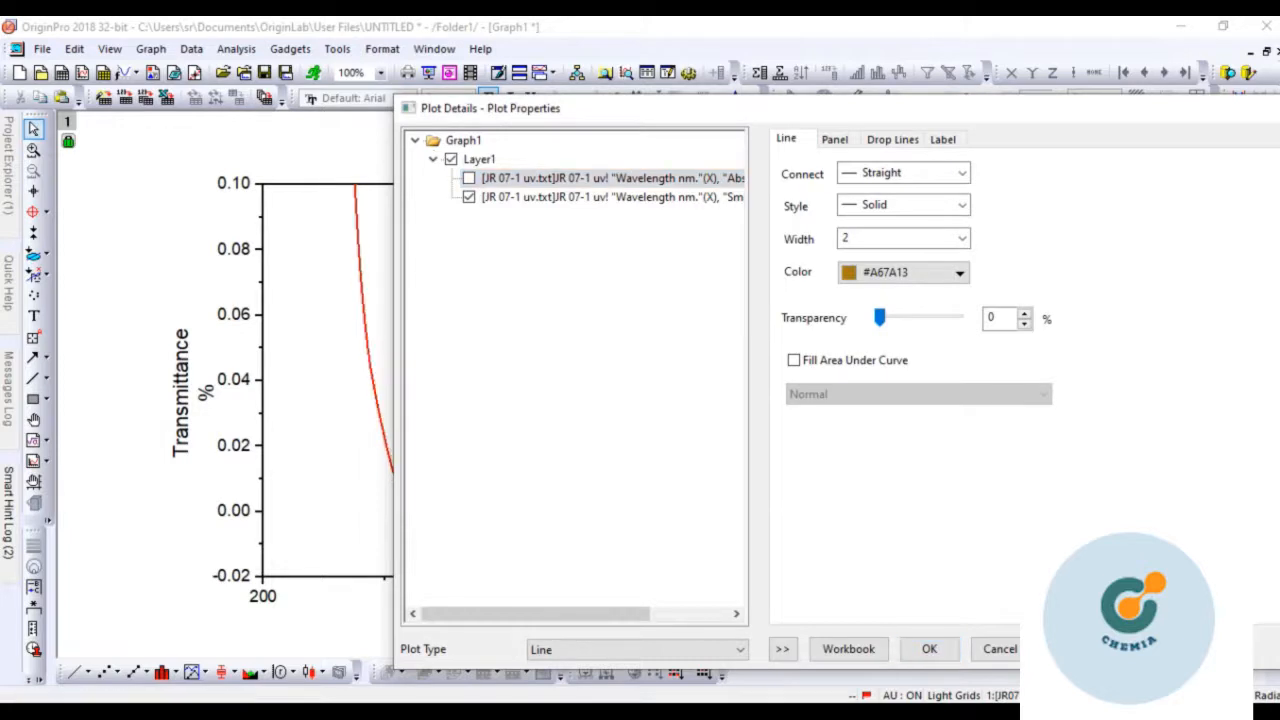
click(940, 650)
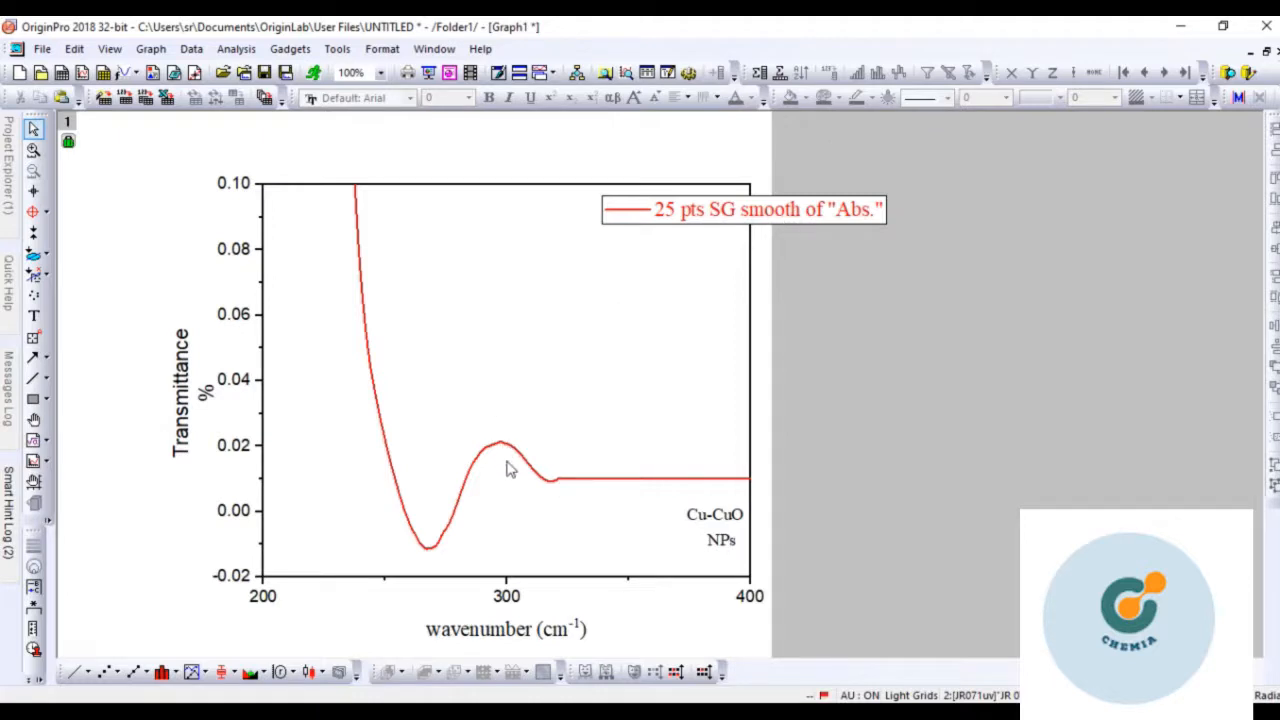
Delete the first entry line, \l(1) (Cu NPs), from the legend text
click(758, 220)
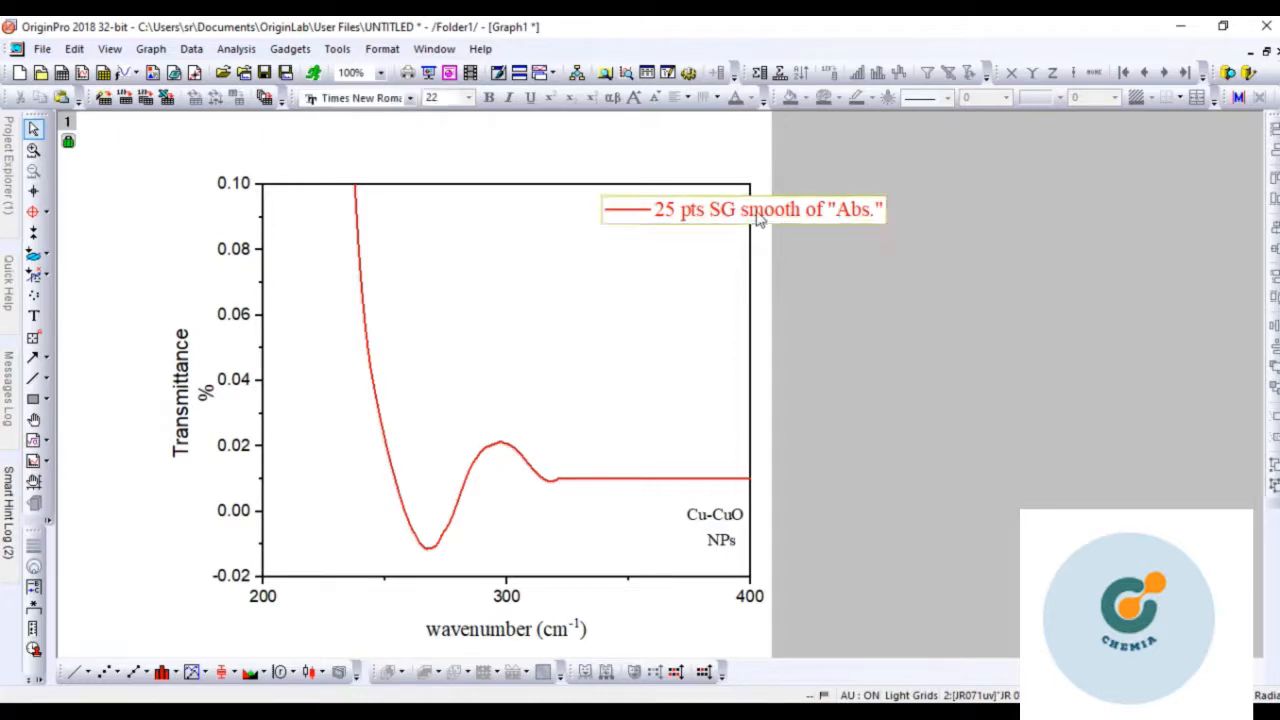
double_click(758, 220)
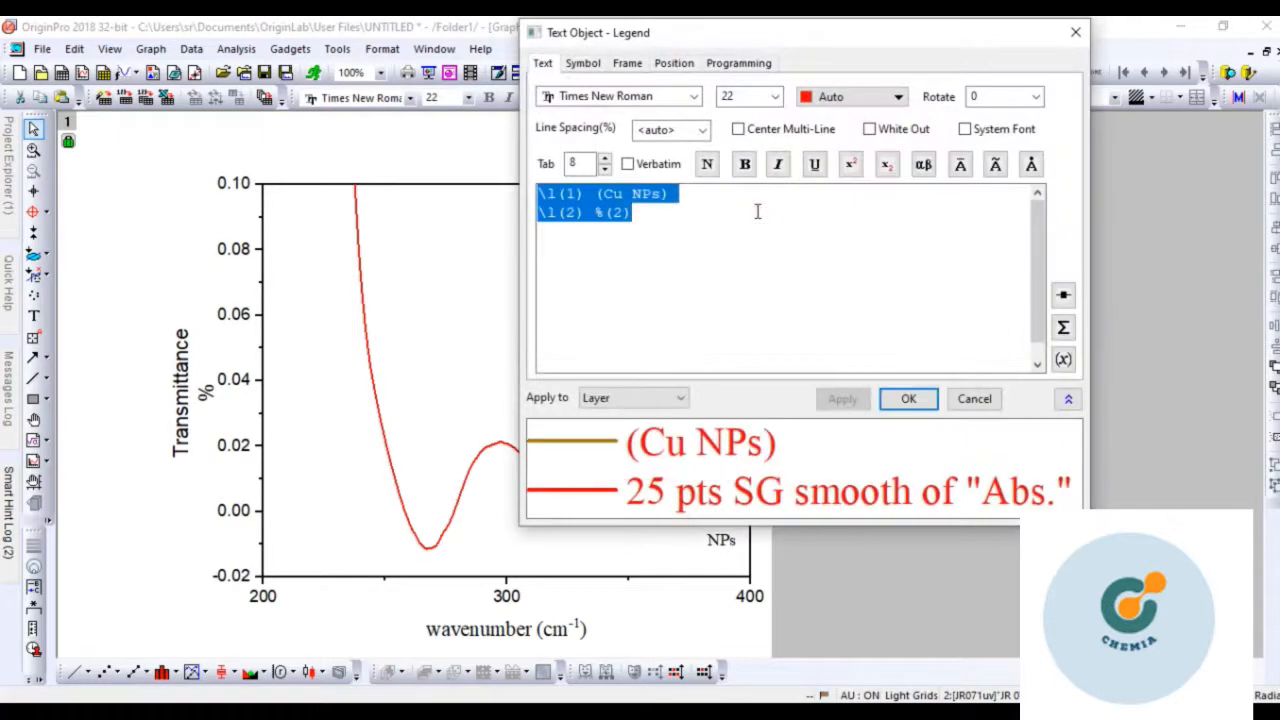
key(Left)
key(Right)
key(Right)
key(Right)
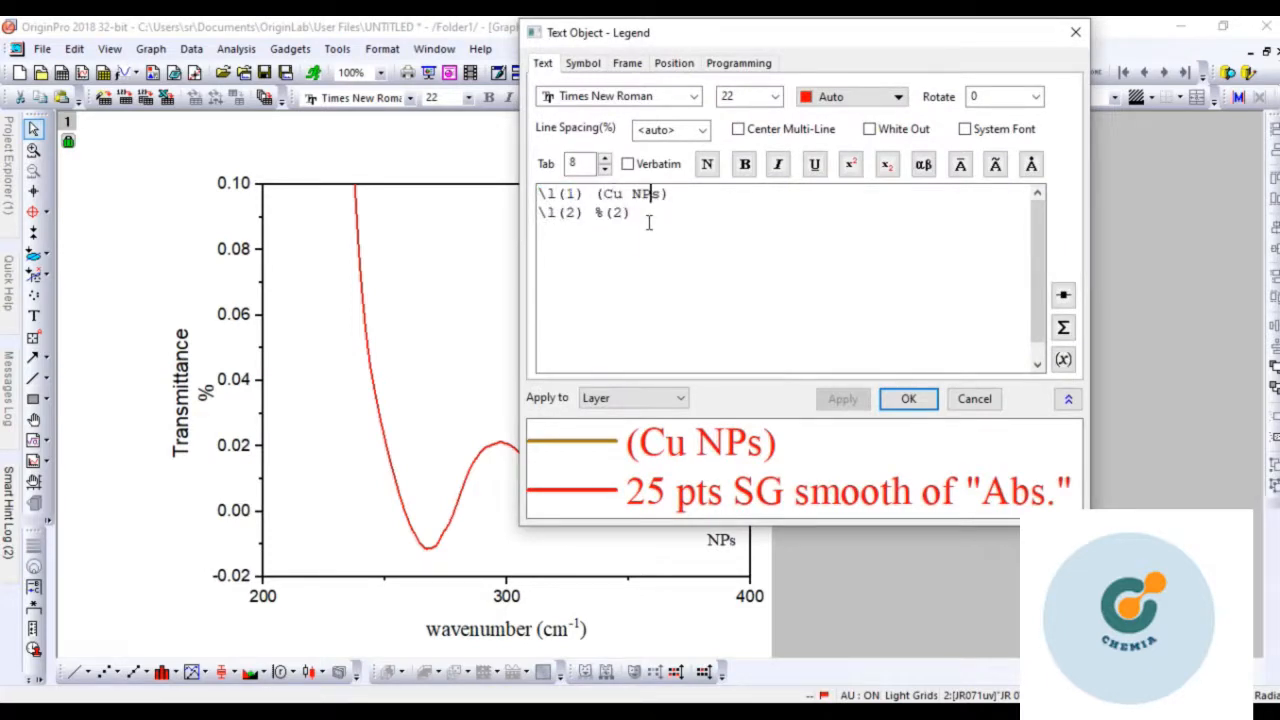
key(BackSpace)
key(BackSpace)
key(BackSpace)
key(BackSpace)
key(BackSpace)
key(BackSpace)
key(BackSpace)
key(BackSpace)
key(BackSpace)
key(BackSpace)
key(BackSpace)
key(BackSpace)
key(BackSpace)
key(BackSpace)
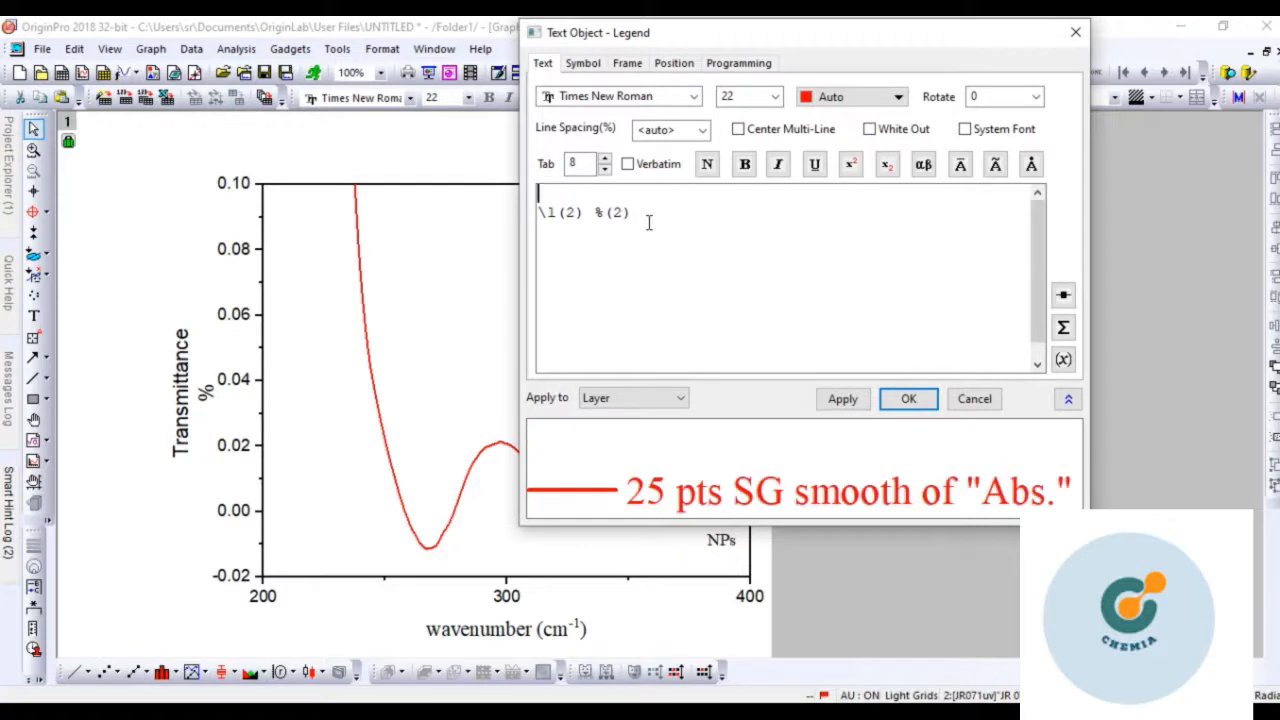
key(BackSpace)
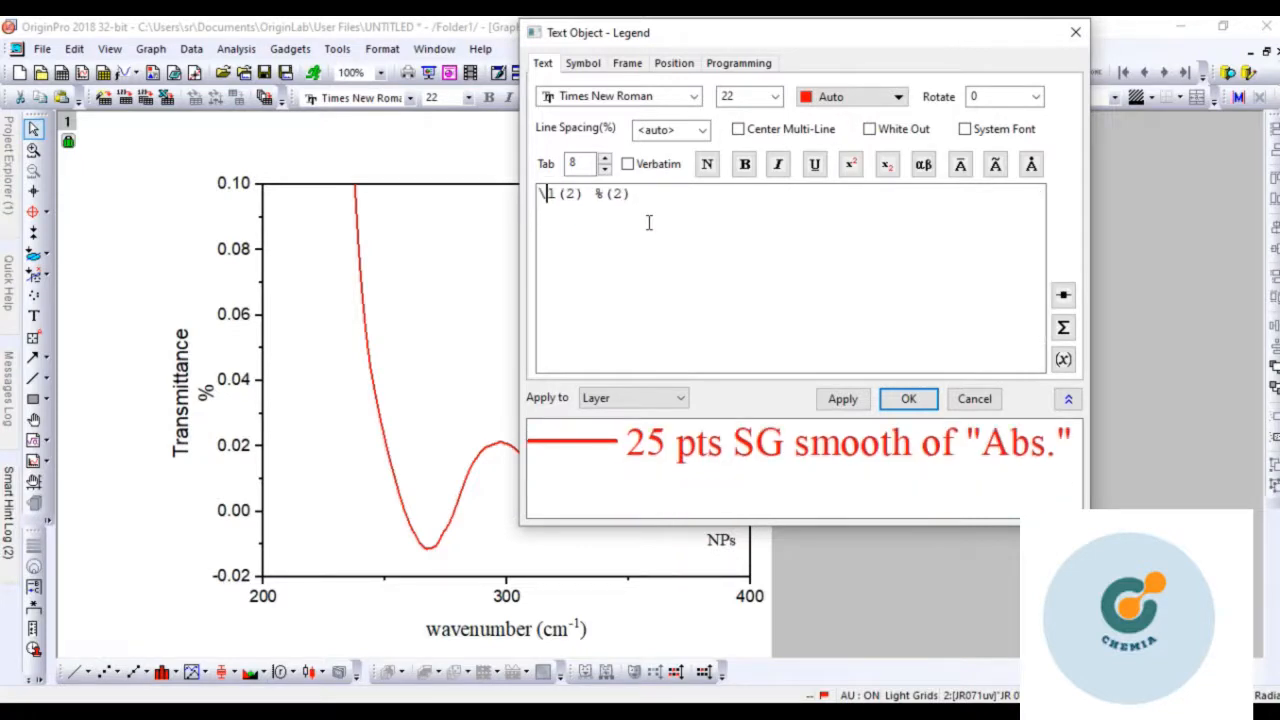
Relabel the remaining legend entry as (Cu NPs), set its text colour to Navy and confirm
key(BackSpace)
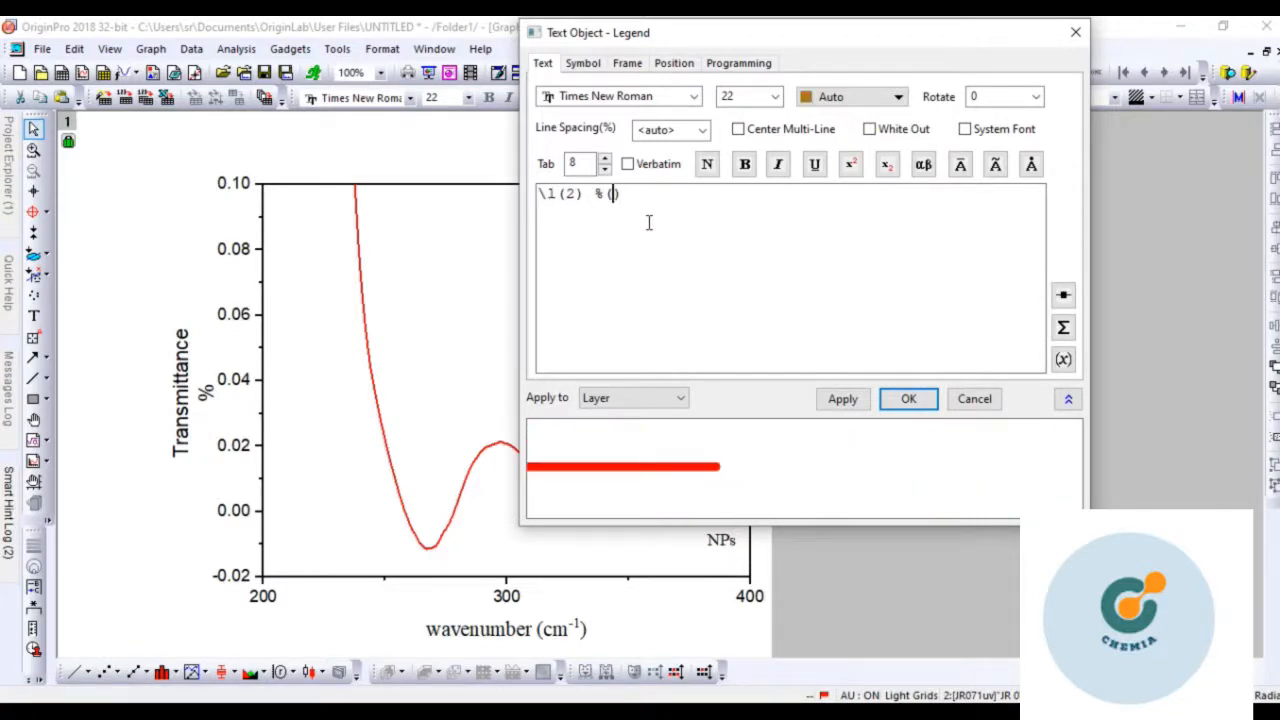
text(Cu NP)
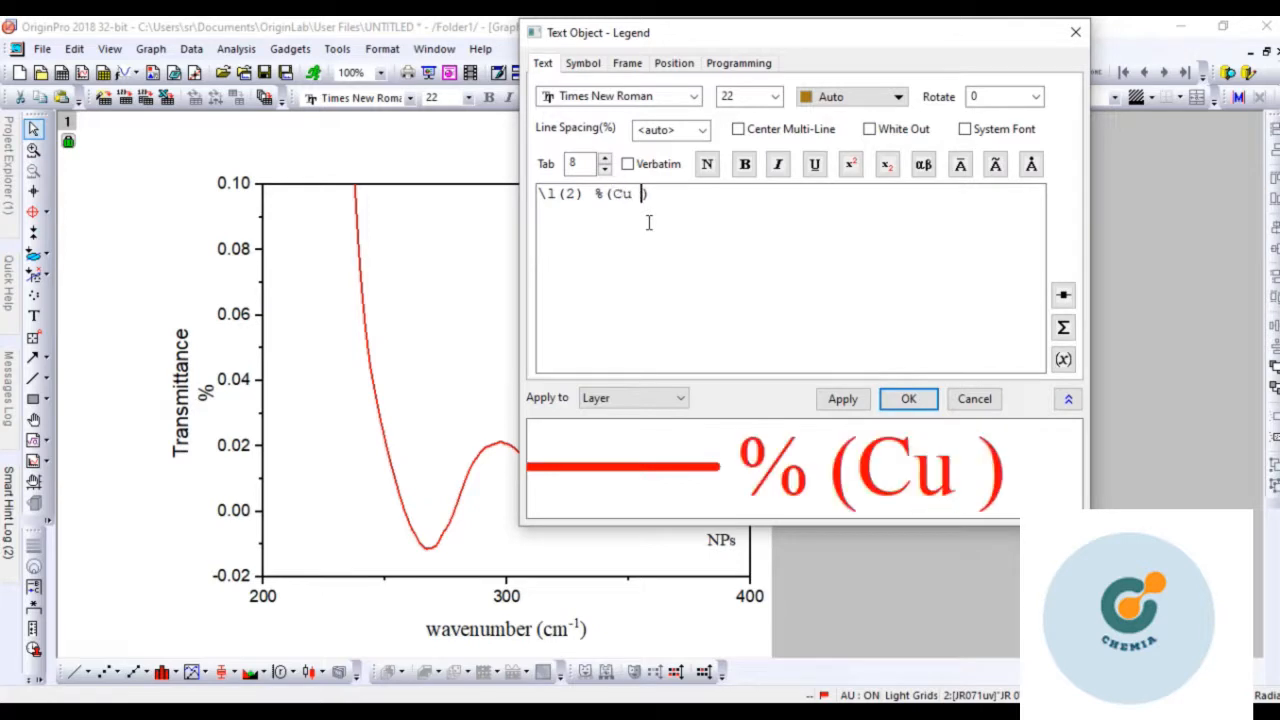
text(s)
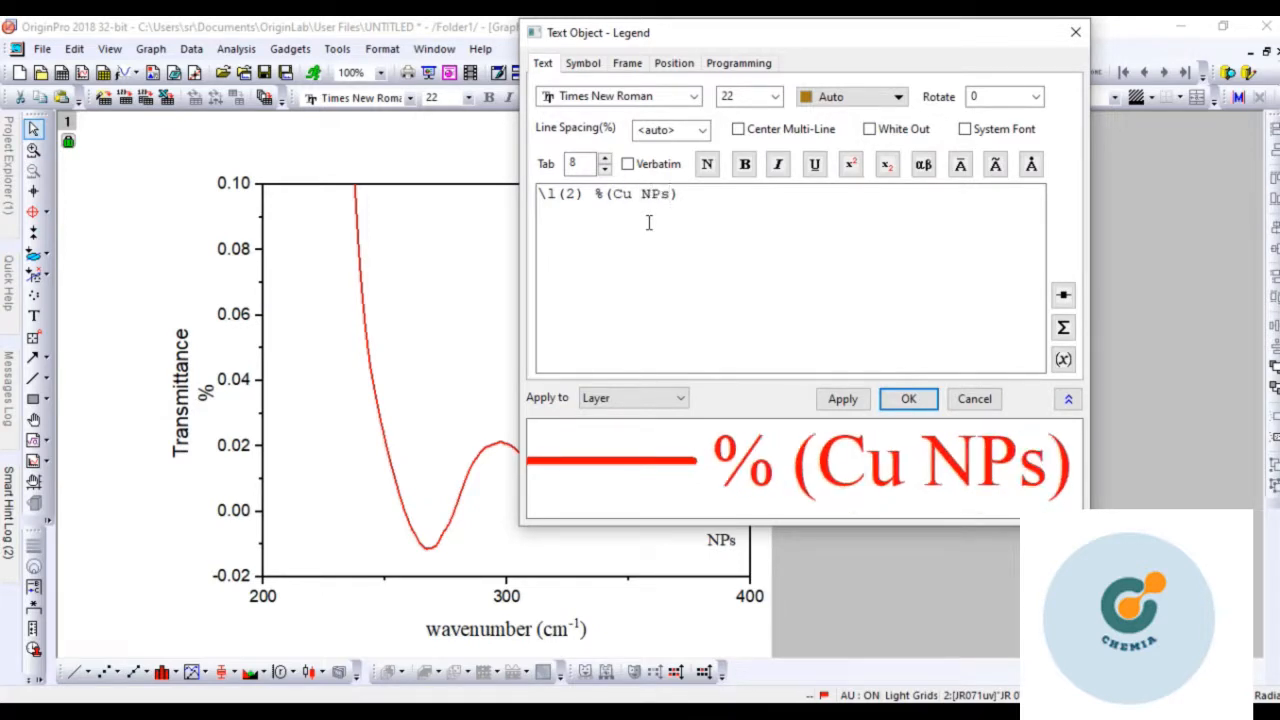
click(888, 96)
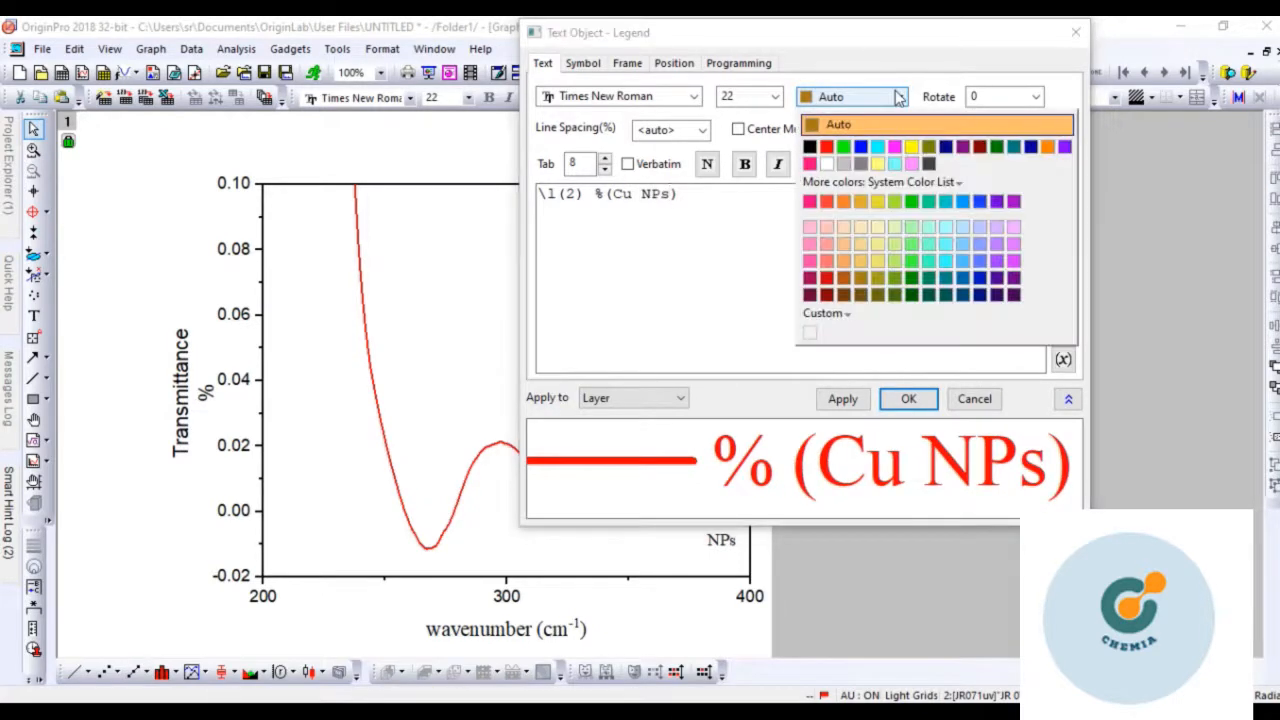
click(947, 148)
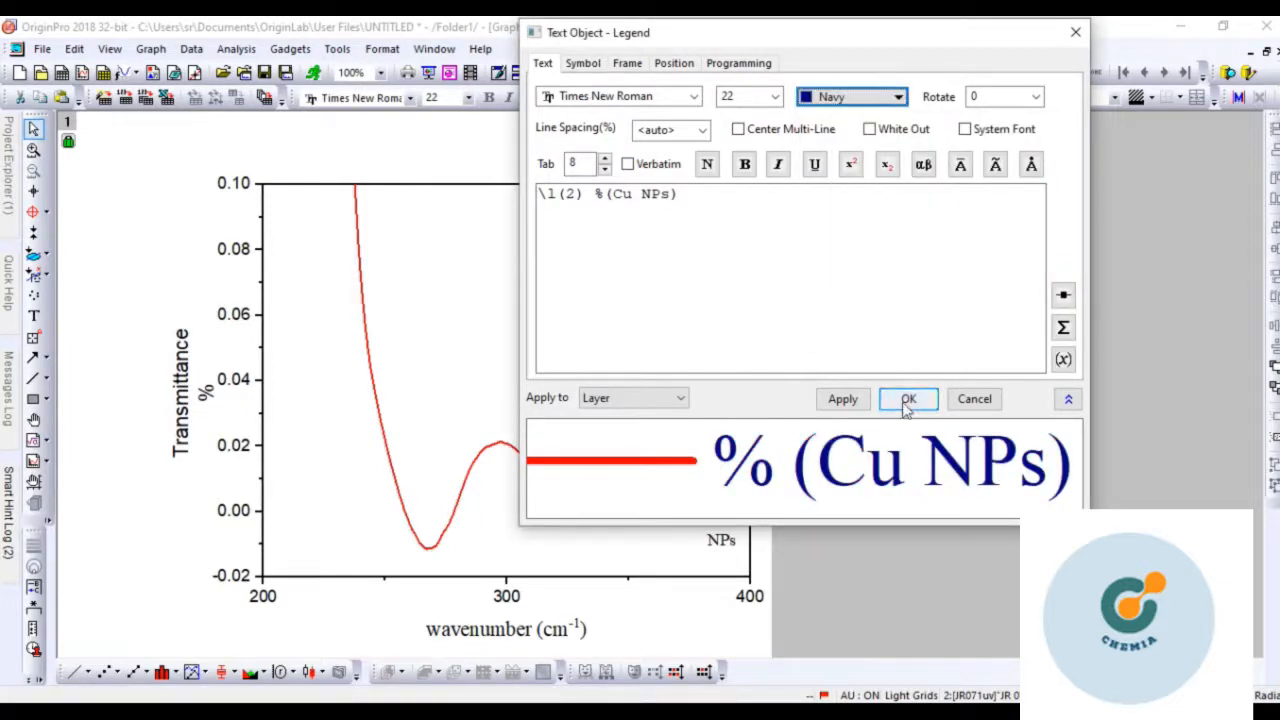
key(BackSpace)
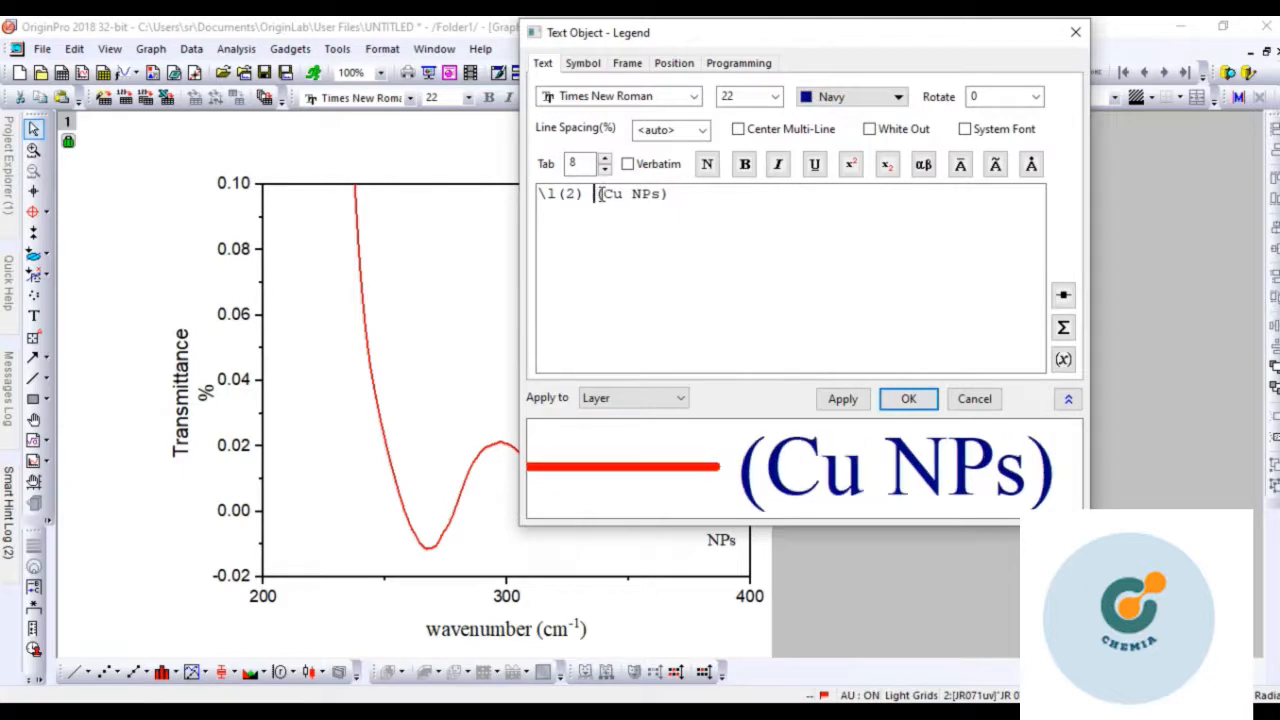
click(907, 398)
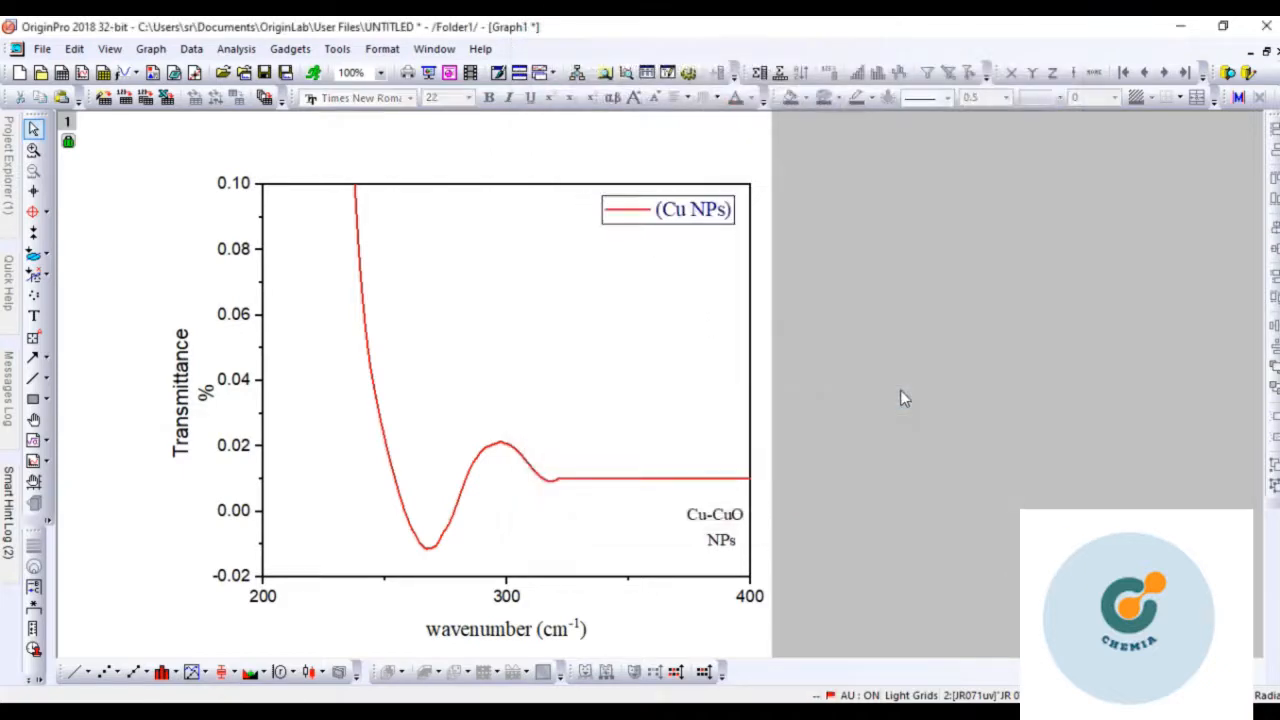
Change the smoothed curve's line colour to #490093 and confirm the plot properties
double_click(560, 484)
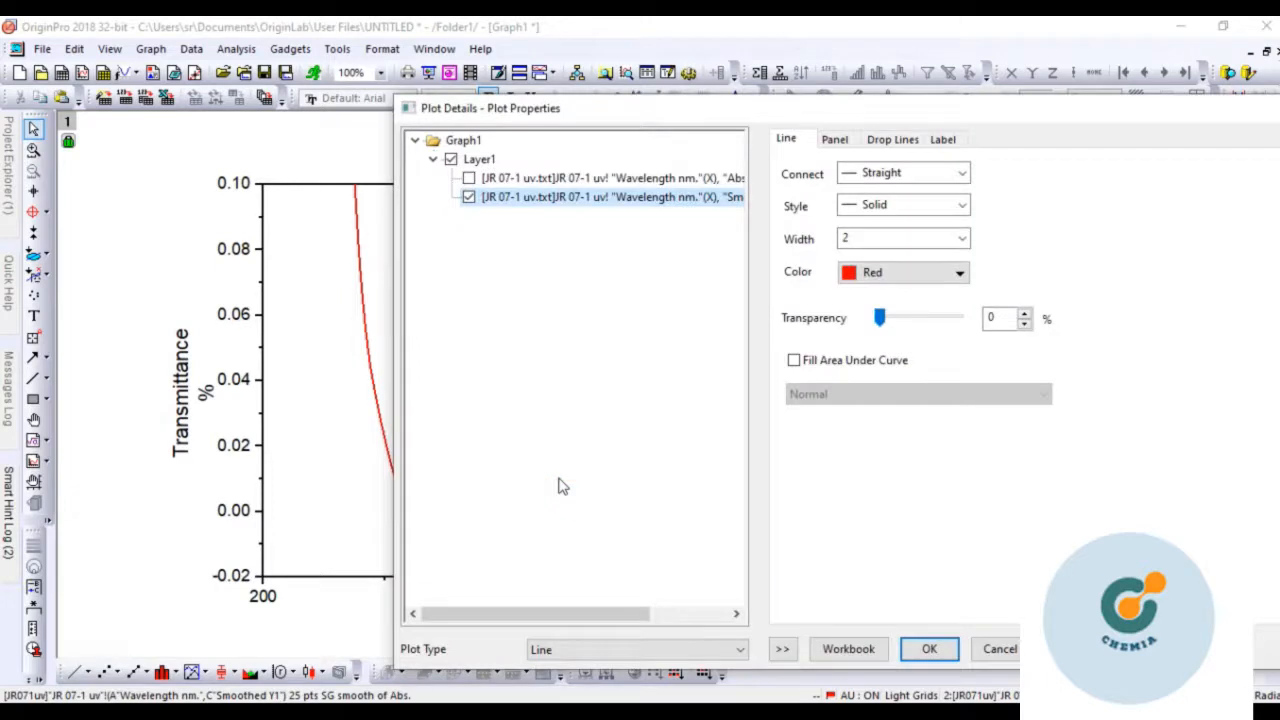
click(957, 273)
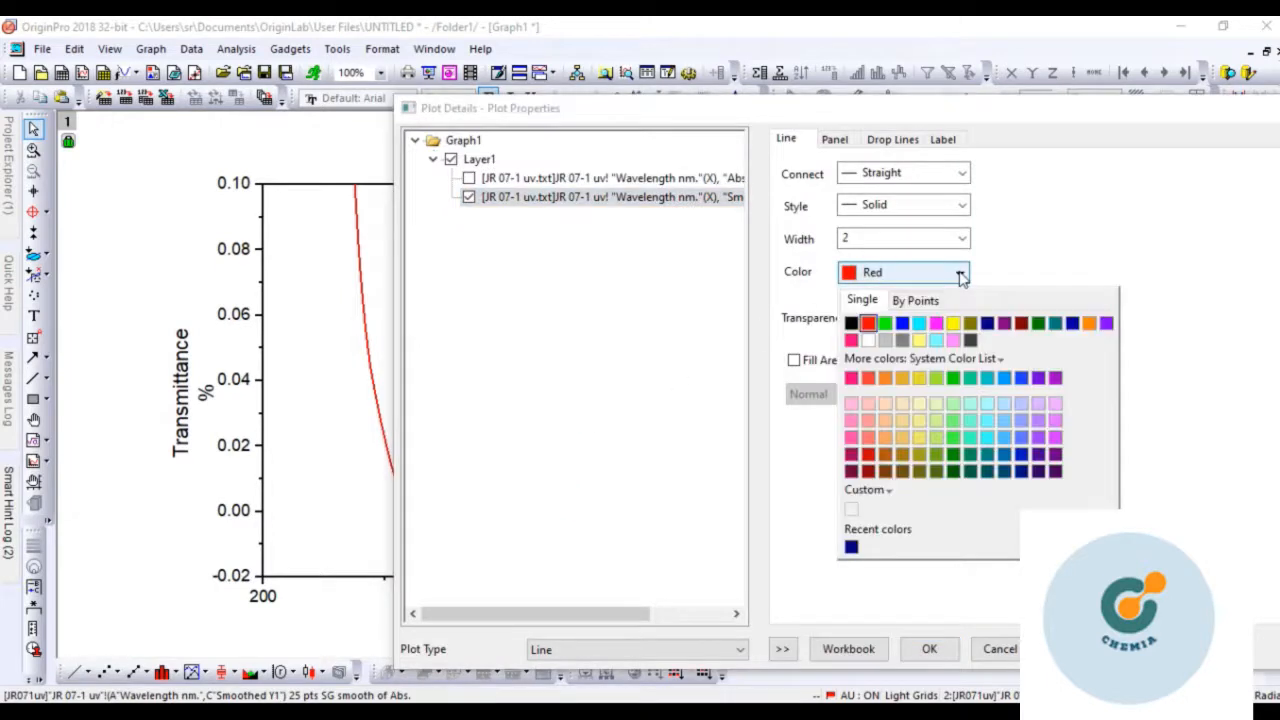
click(1038, 455)
click(1069, 648)
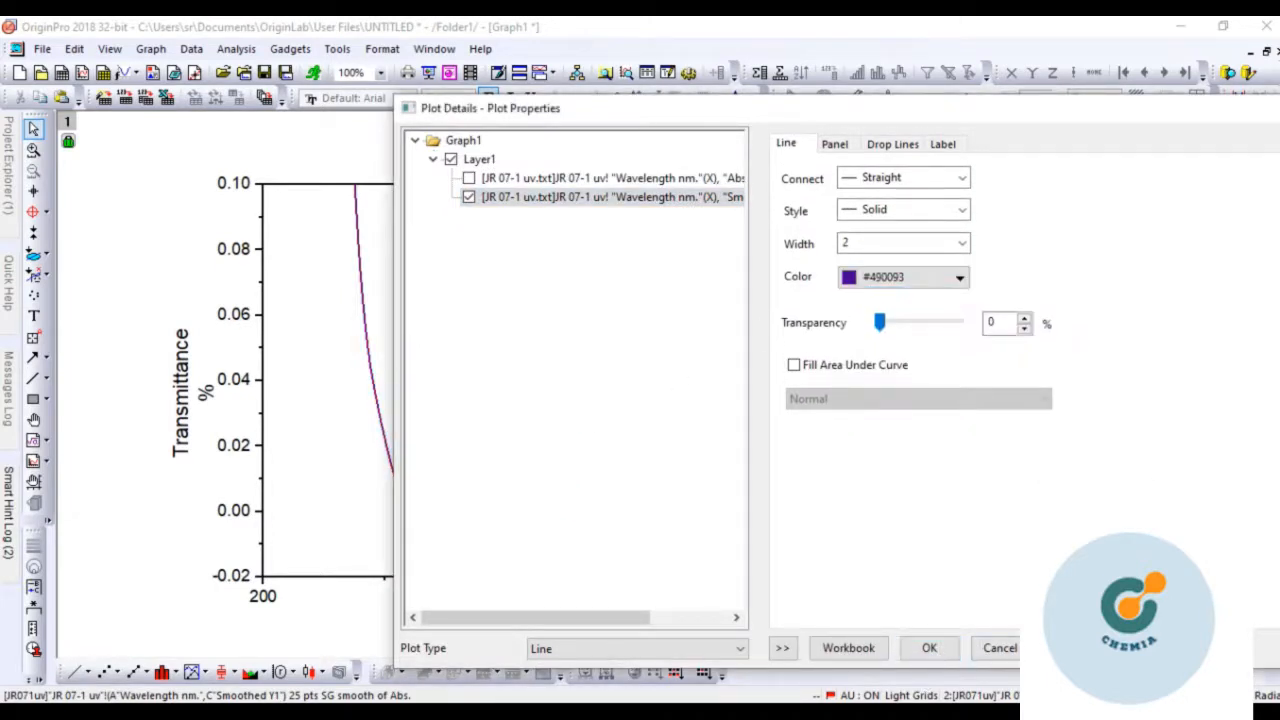
click(929, 648)
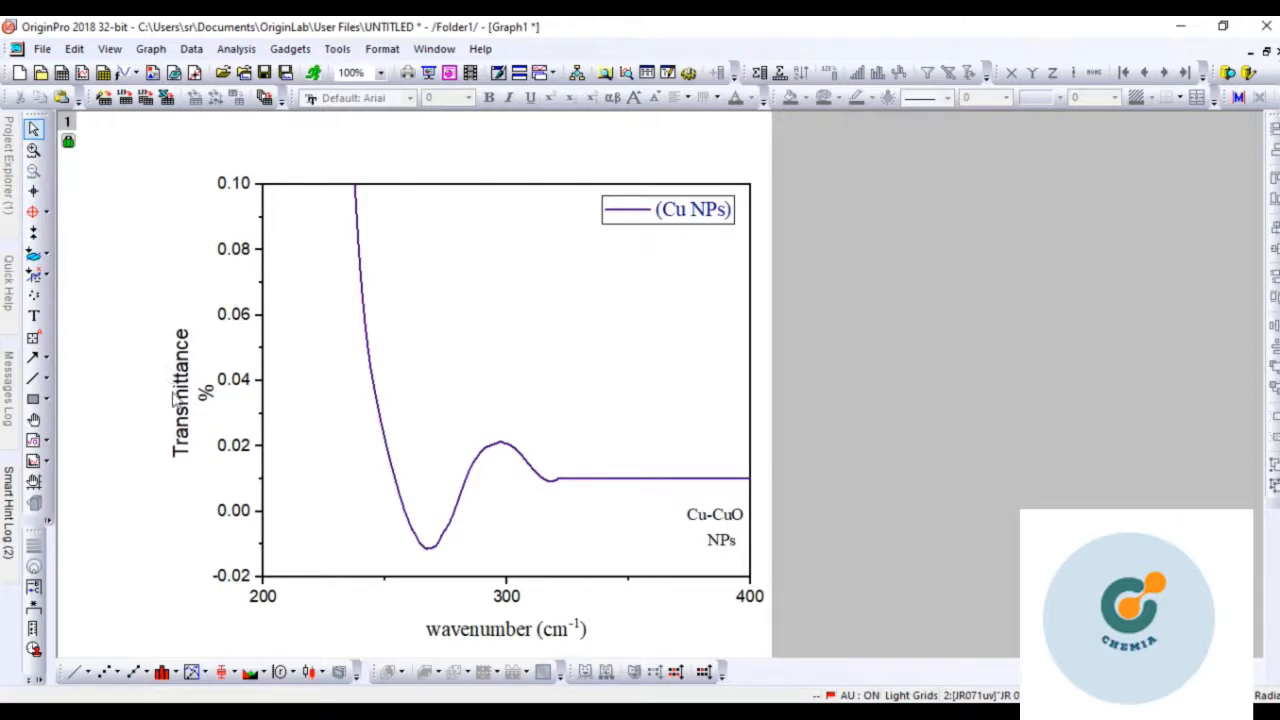
double_click(184, 369)
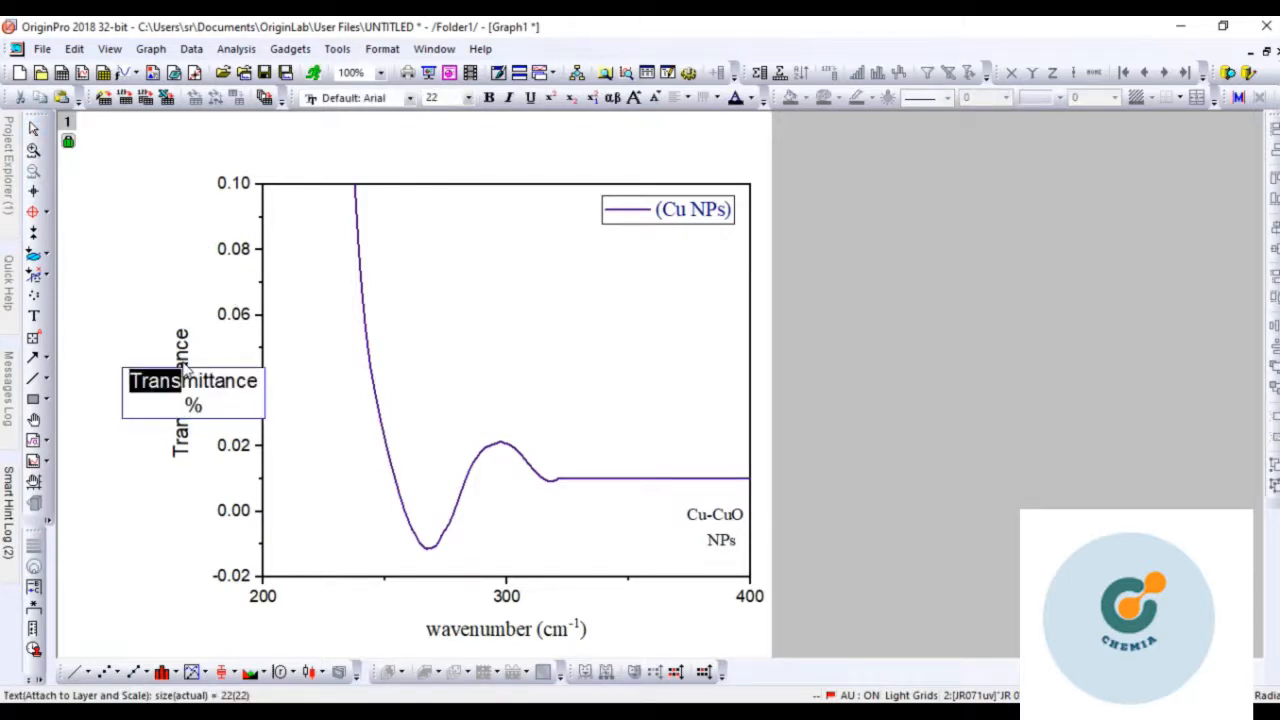
click(238, 380)
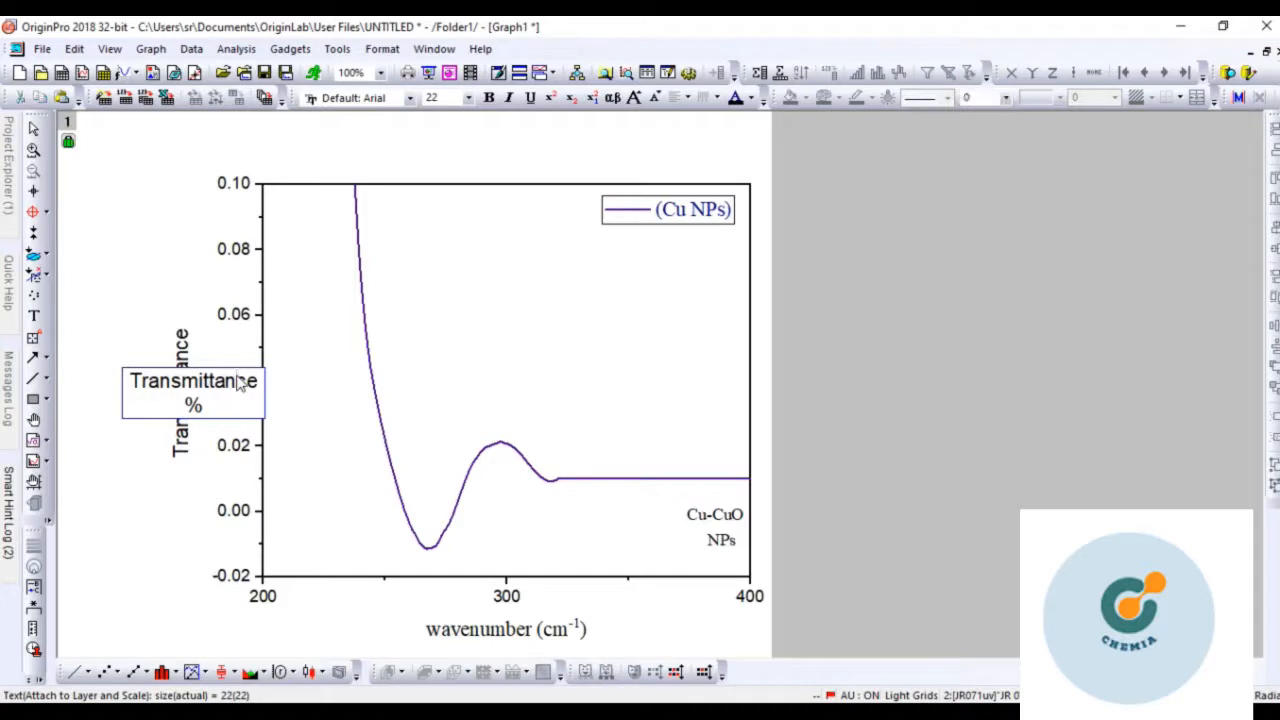
click(181, 503)
click(474, 633)
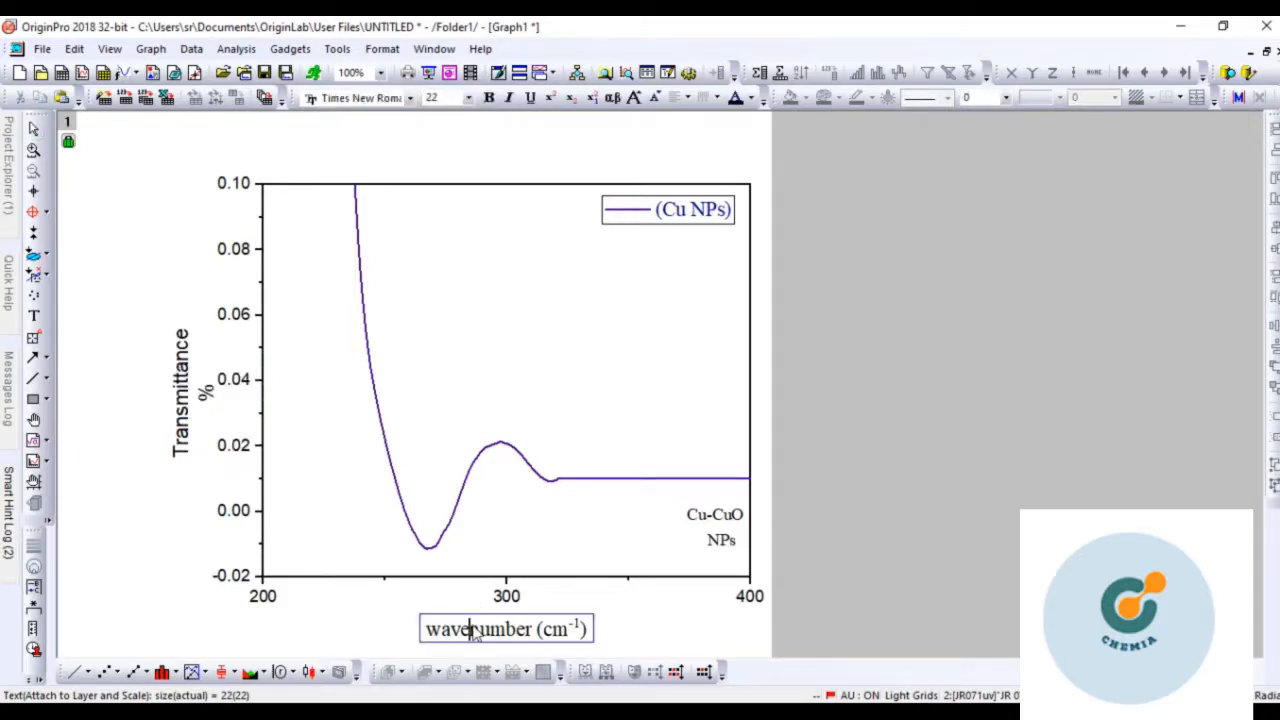
click(389, 617)
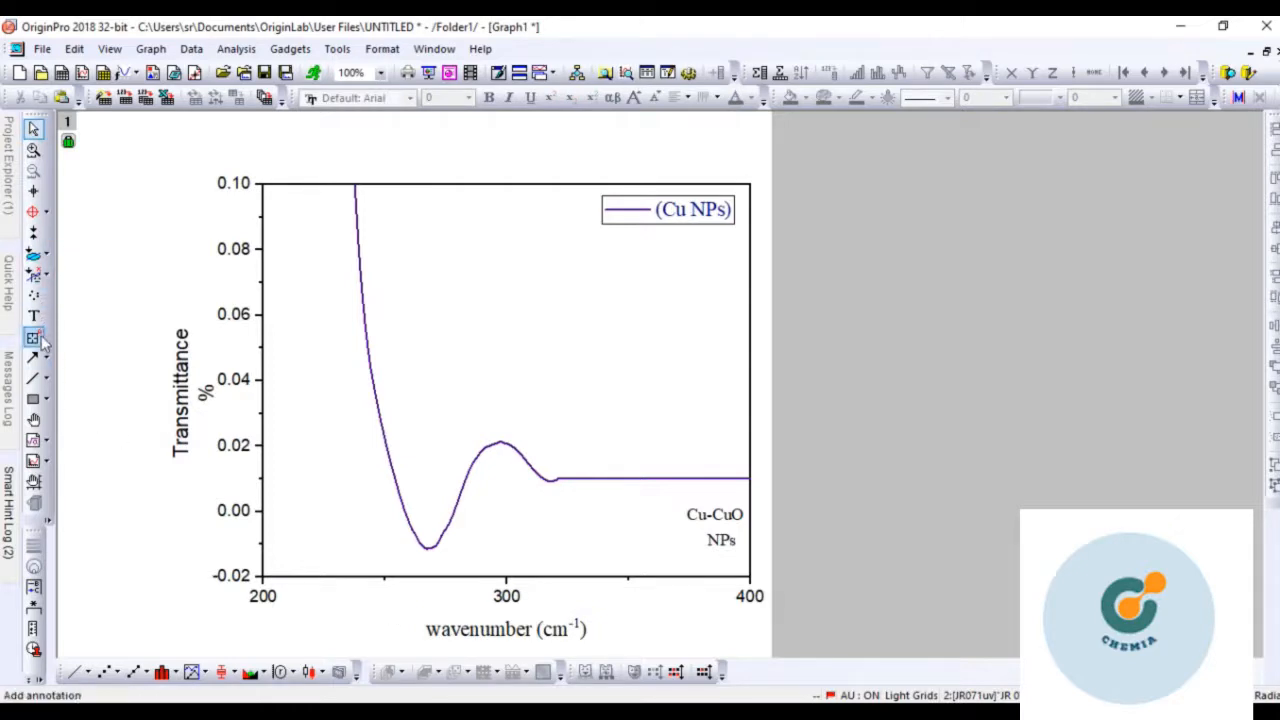
Read the coordinates of the smoothed curve's peak just below 300, add a cursor marker on it and close the data read-out
click(34, 213)
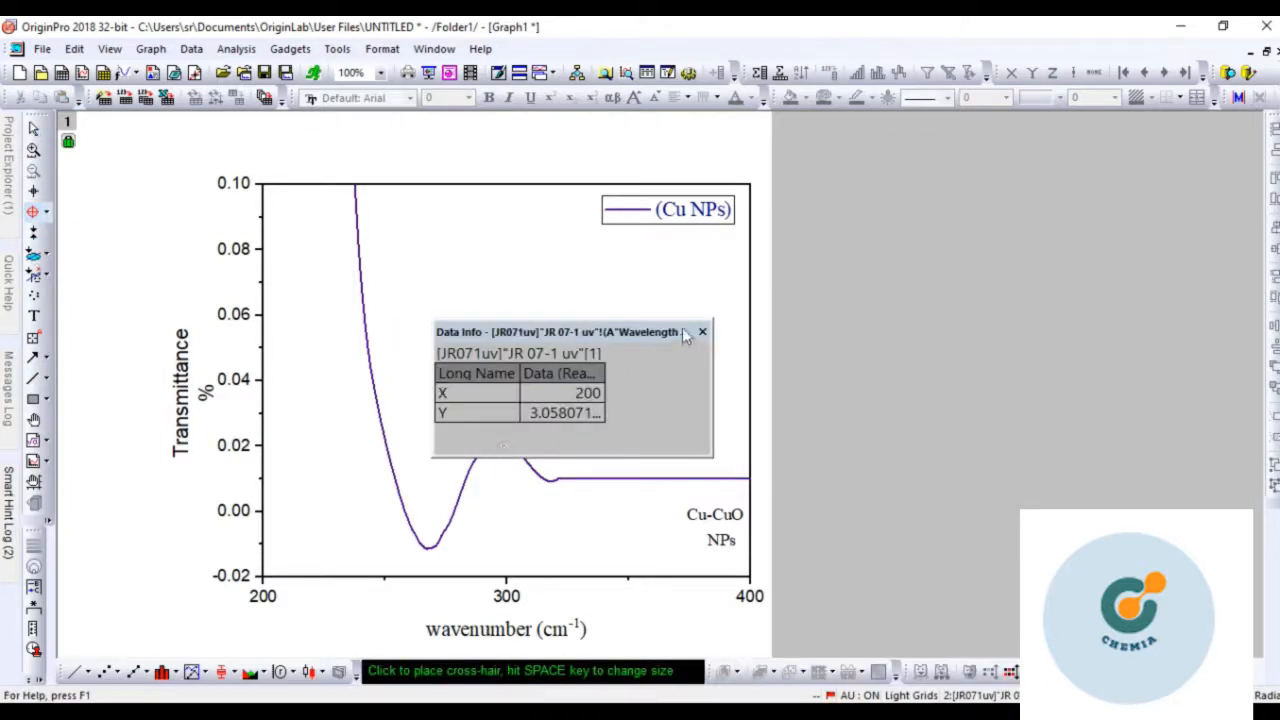
drag(688, 335, 605, 290)
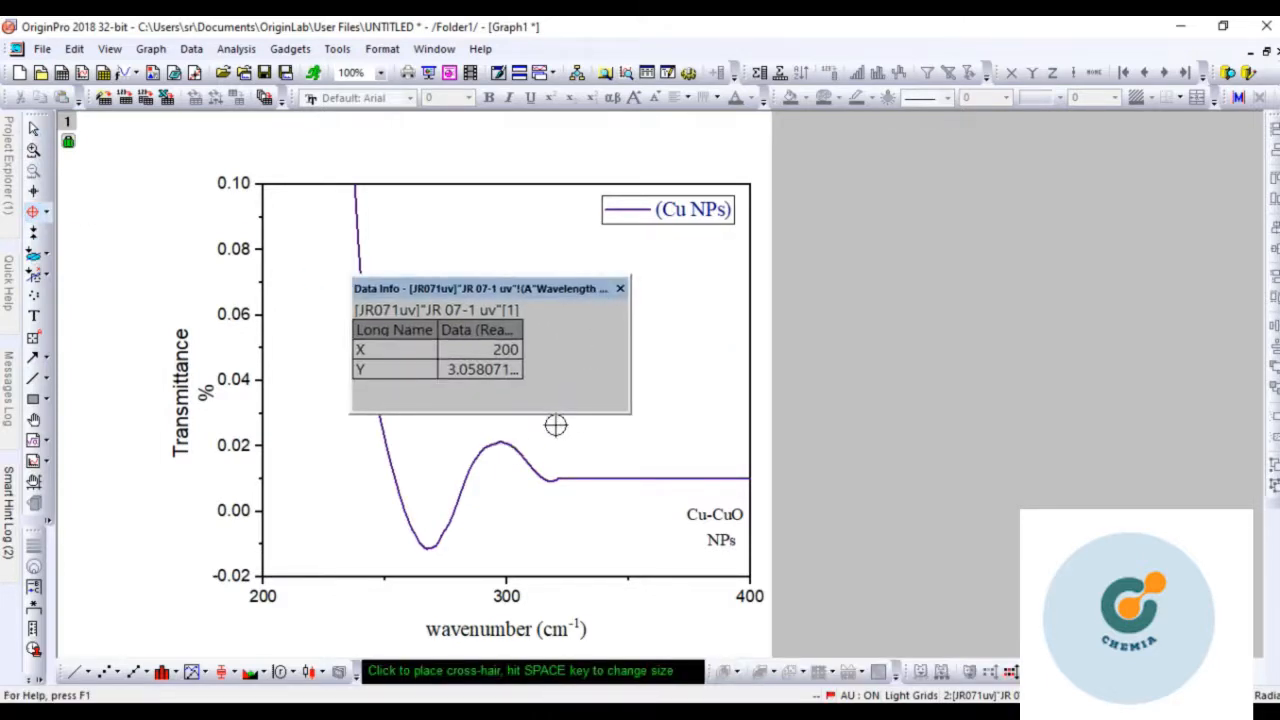
click(498, 441)
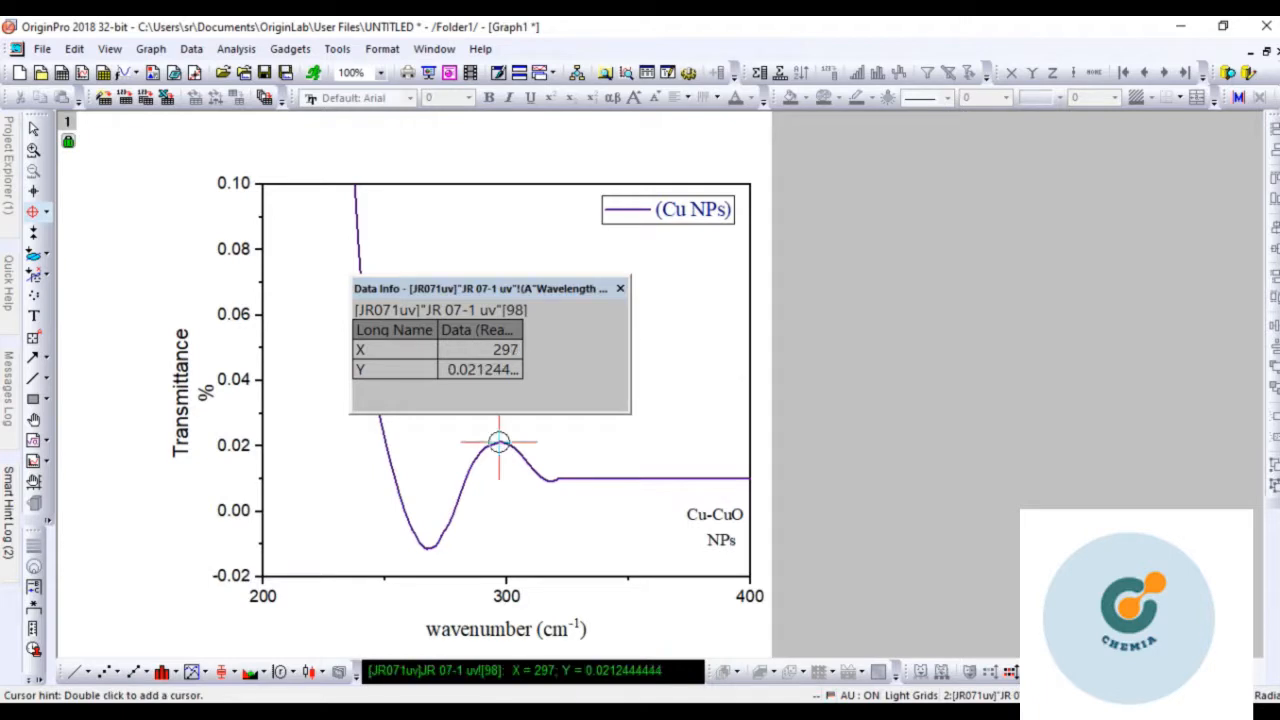
double_click(498, 441)
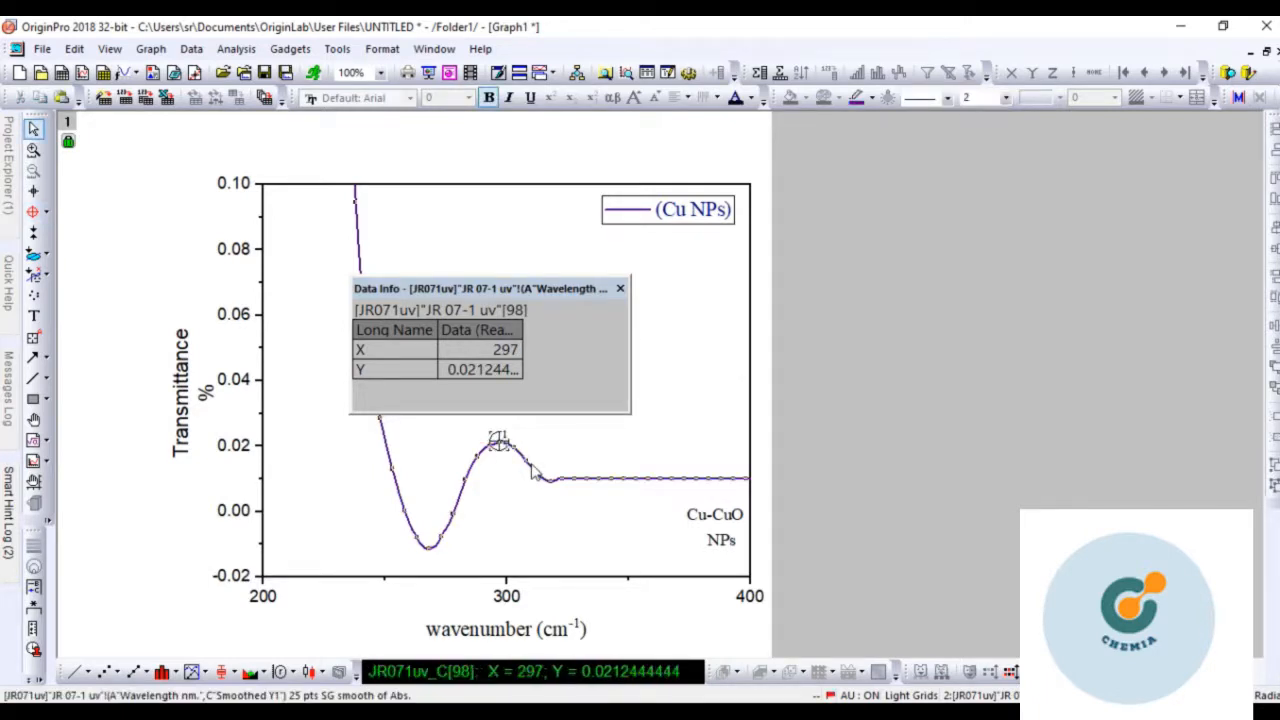
click(545, 460)
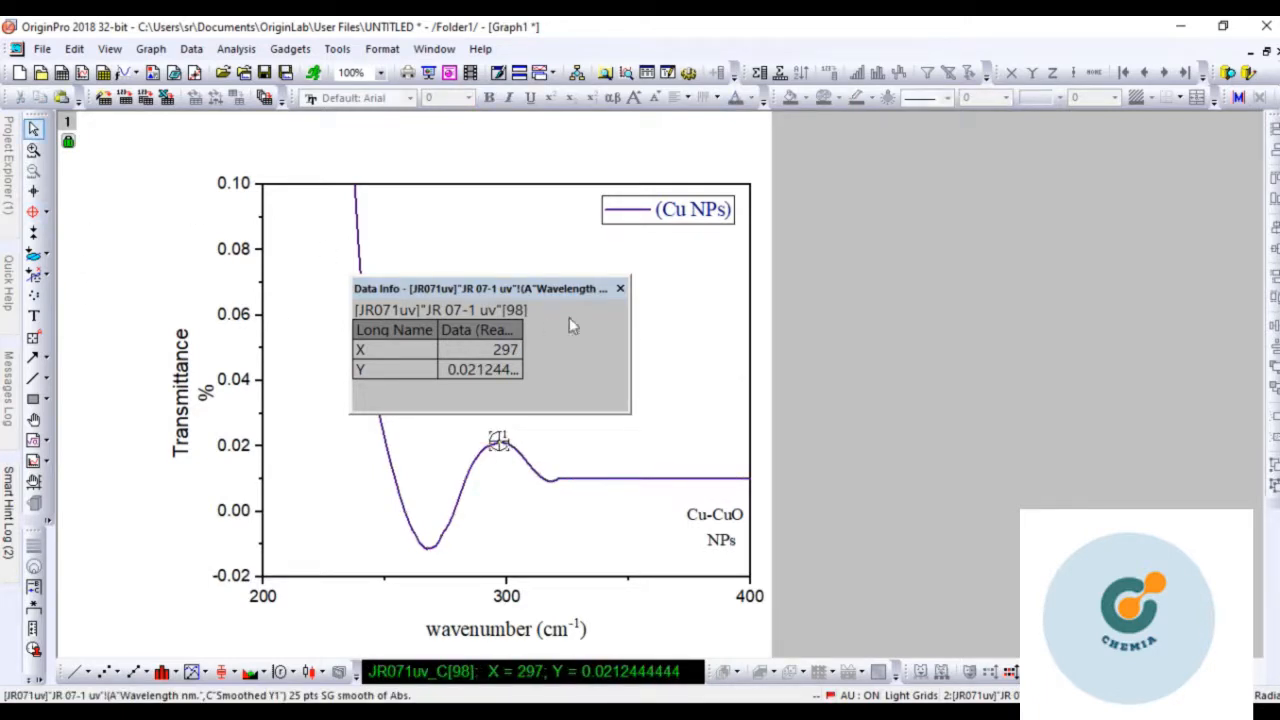
click(620, 289)
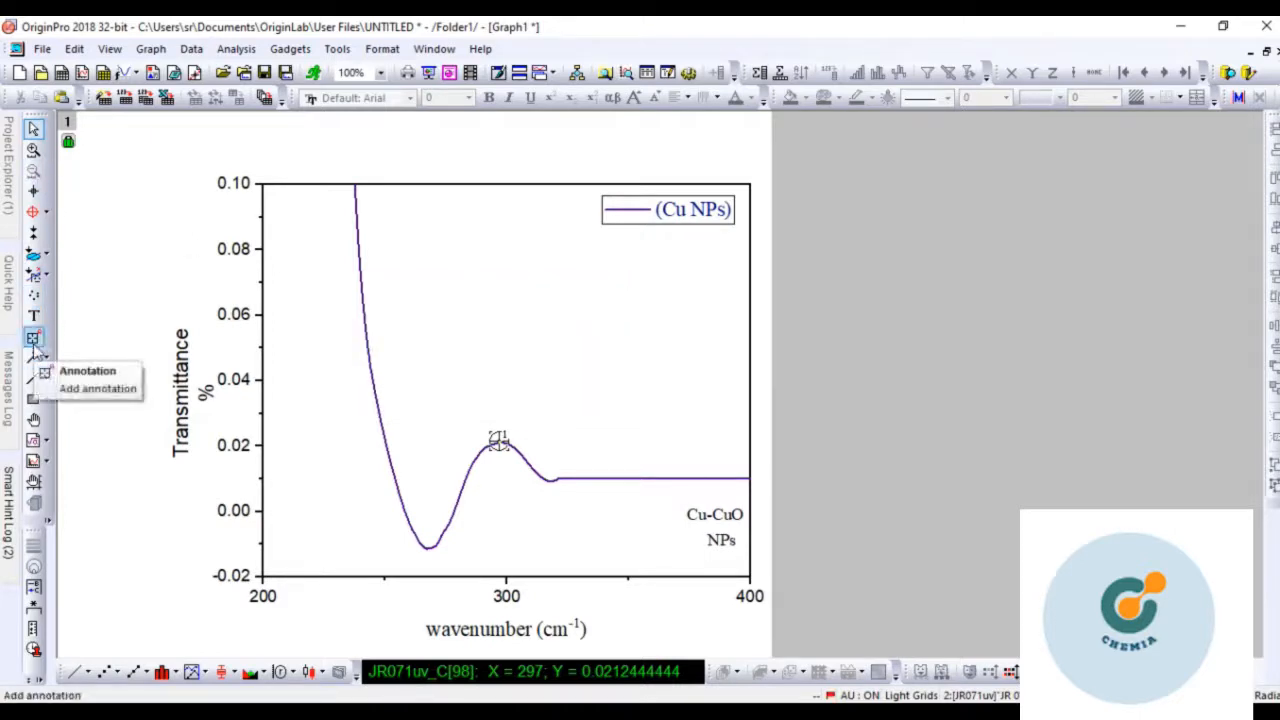
Try to annotate the curve's peak with its coordinates, and close the data read-out
click(33, 338)
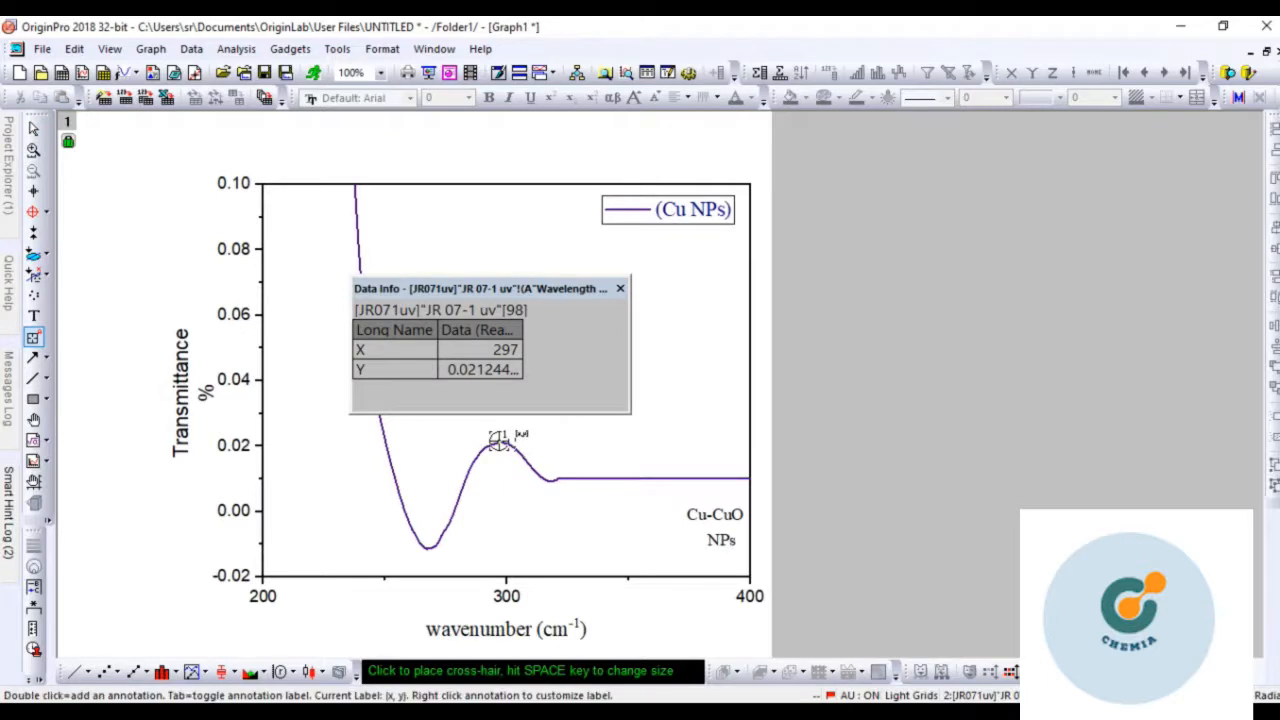
click(497, 441)
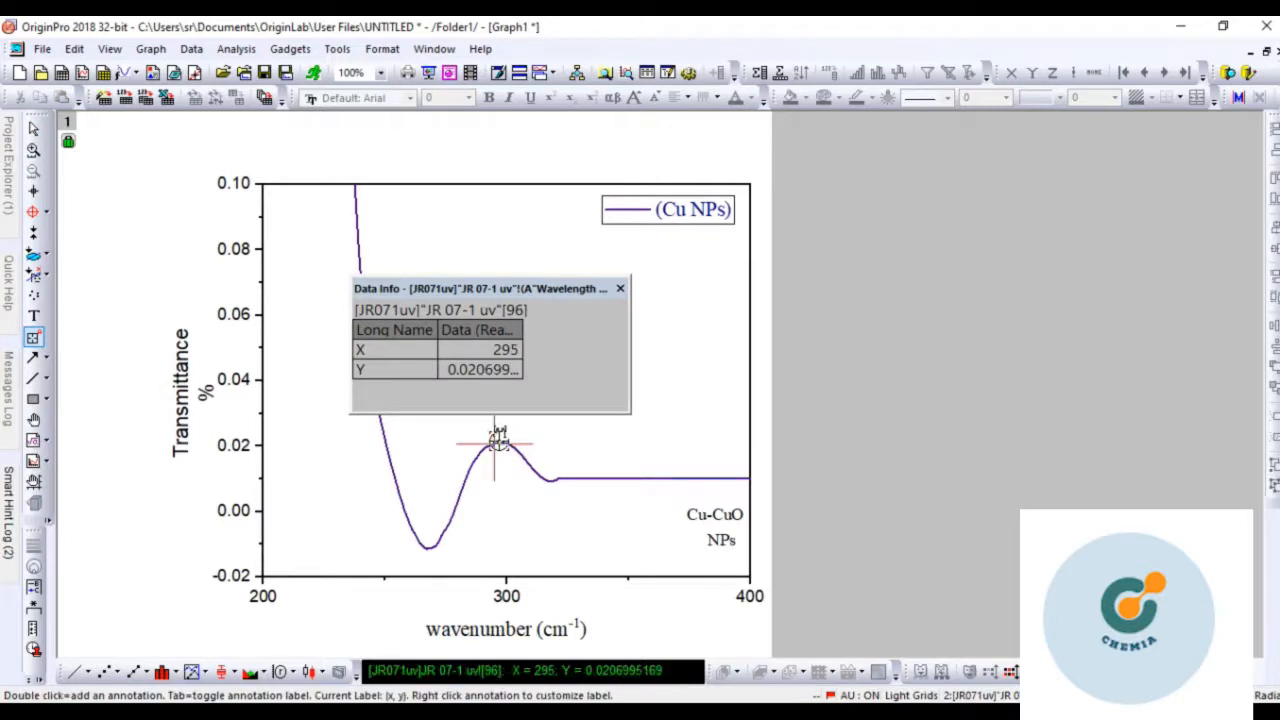
click(551, 467)
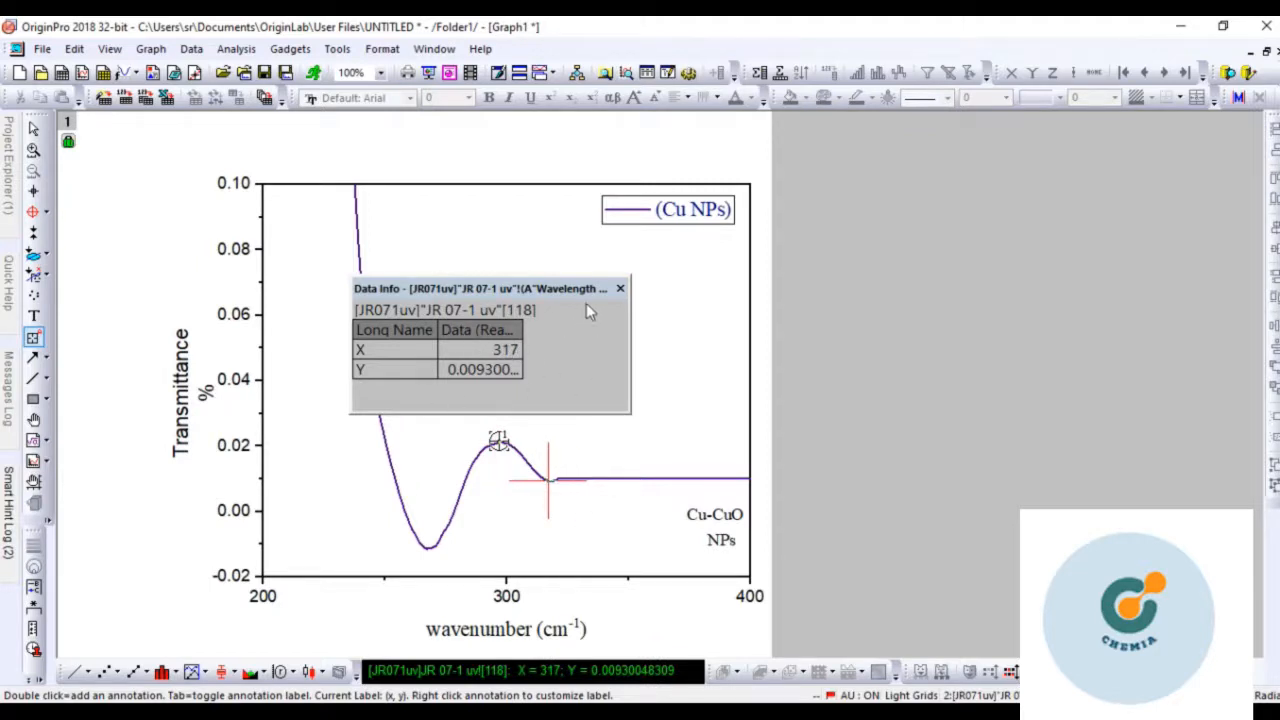
click(620, 288)
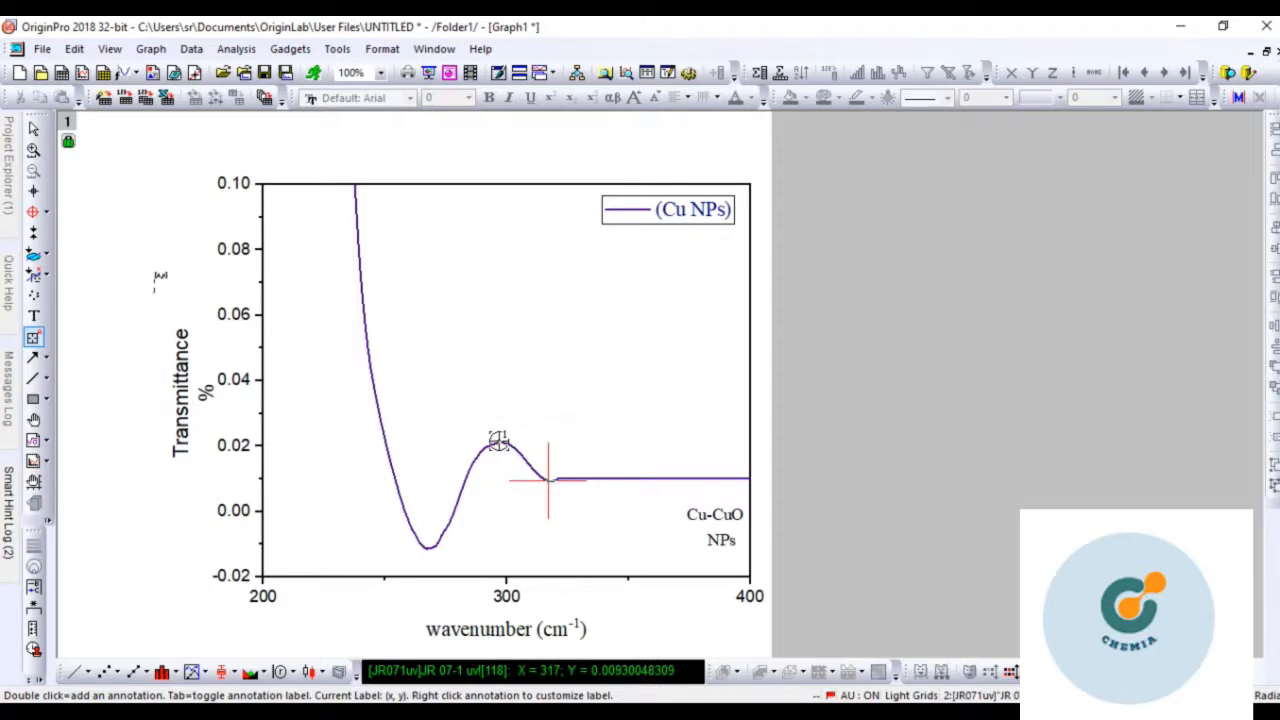
Zoom in on the curve's peak just below 300 to examine it, and restore the full graph range
click(33, 150)
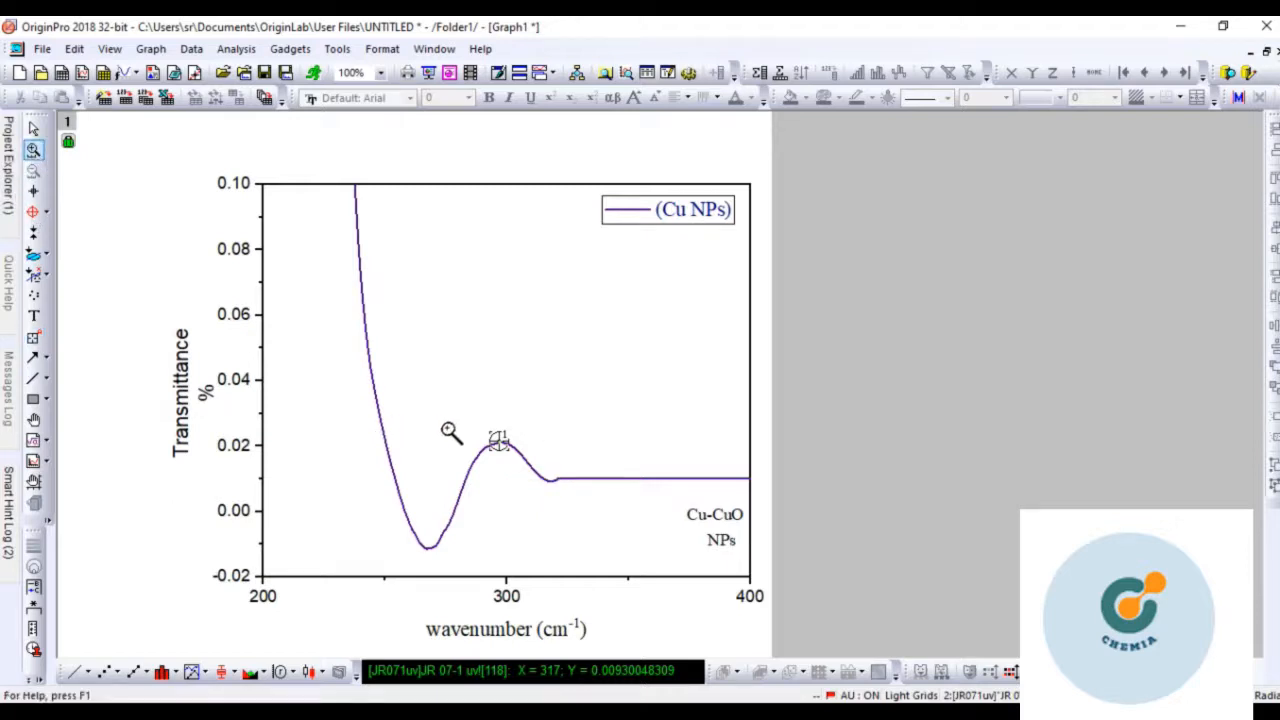
drag(472, 438, 532, 470)
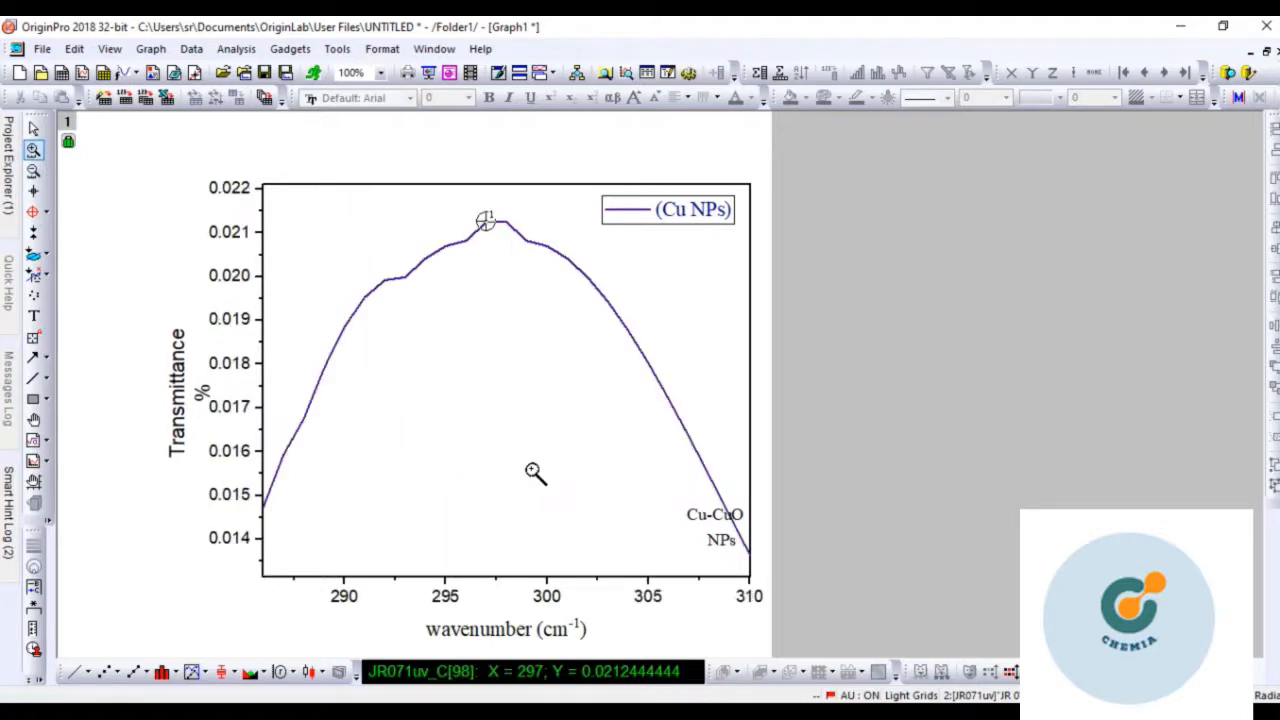
click(34, 190)
key(Escape)
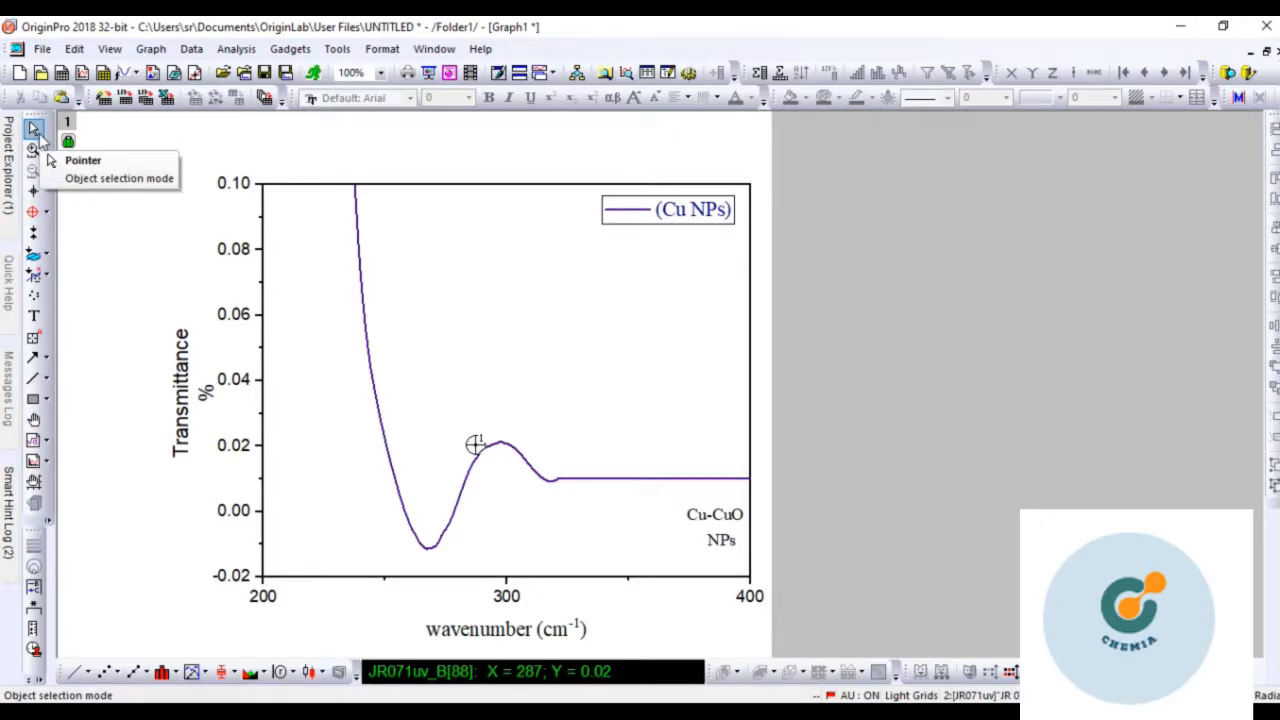
Move the cursor marker off the curve near its peak and remove it from the graph
click(476, 452)
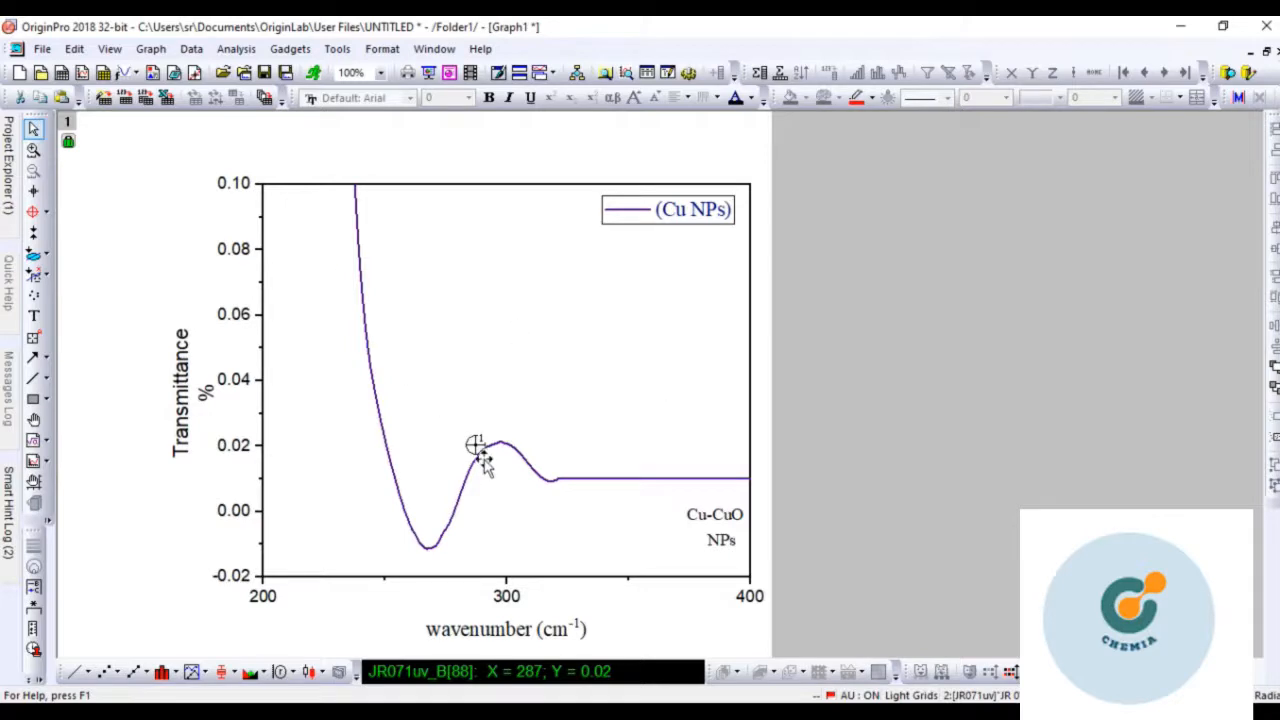
drag(482, 456, 455, 416)
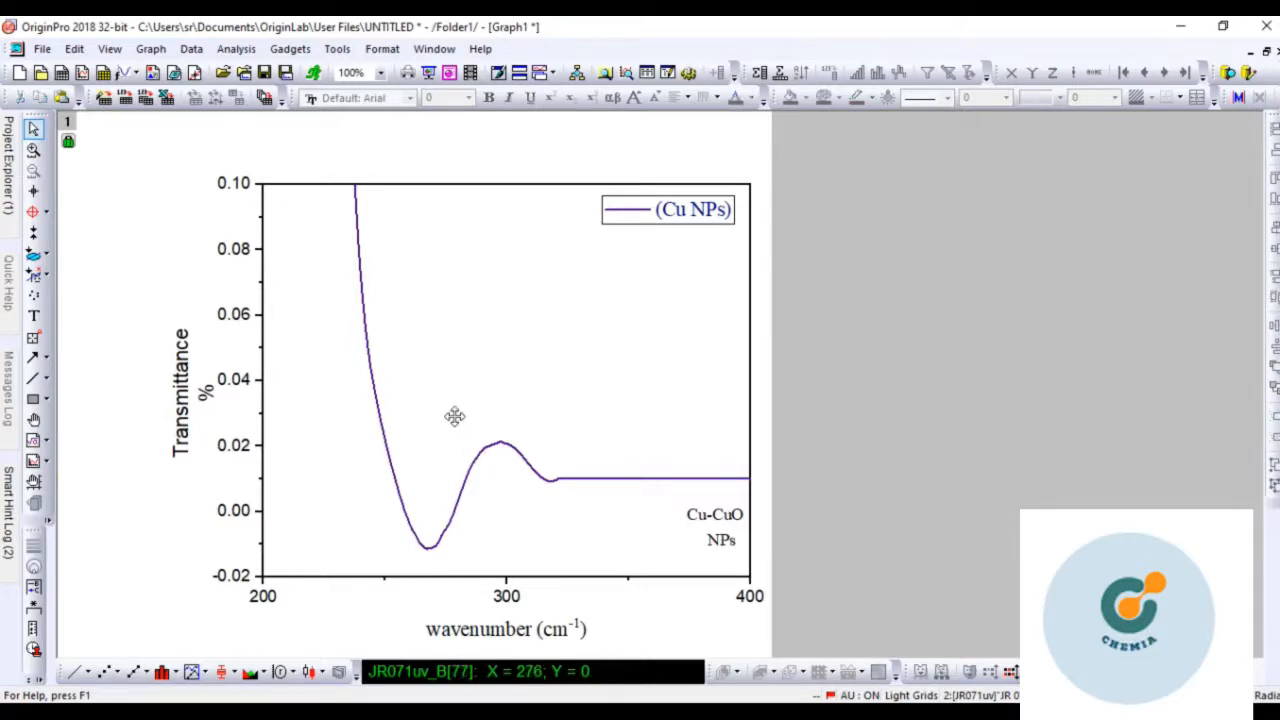
click(42, 50)
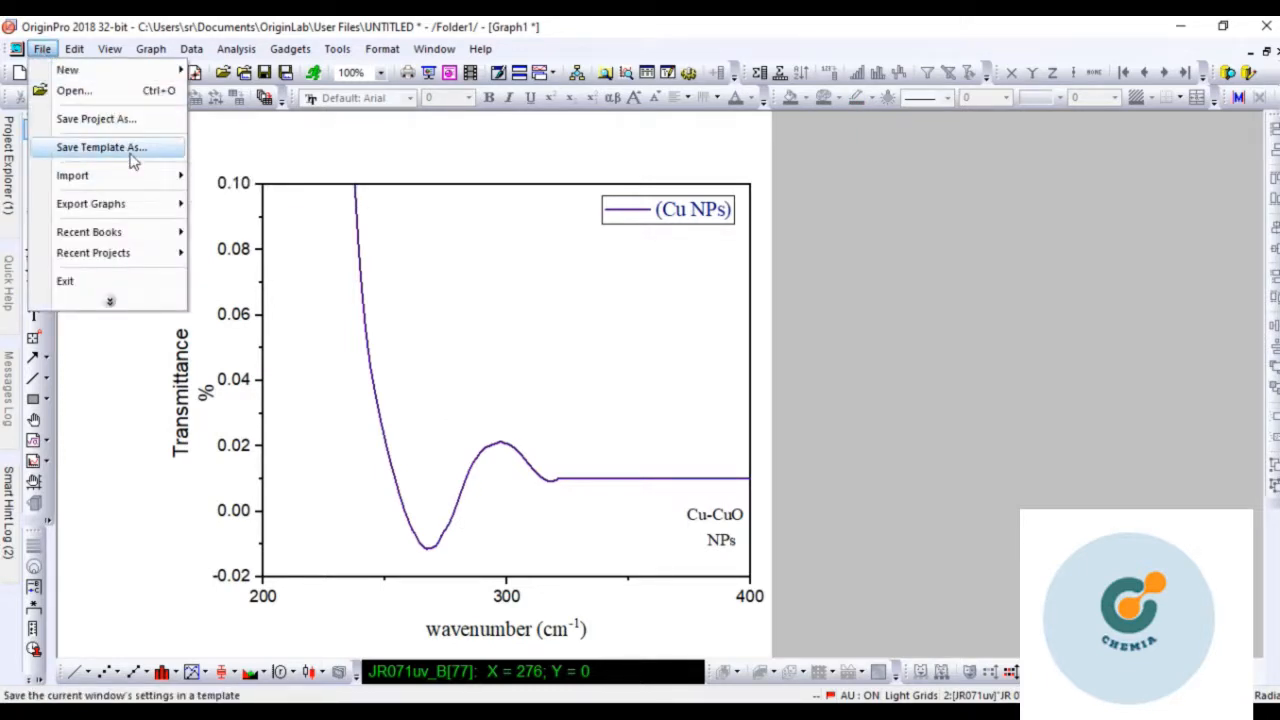
click(81, 122)
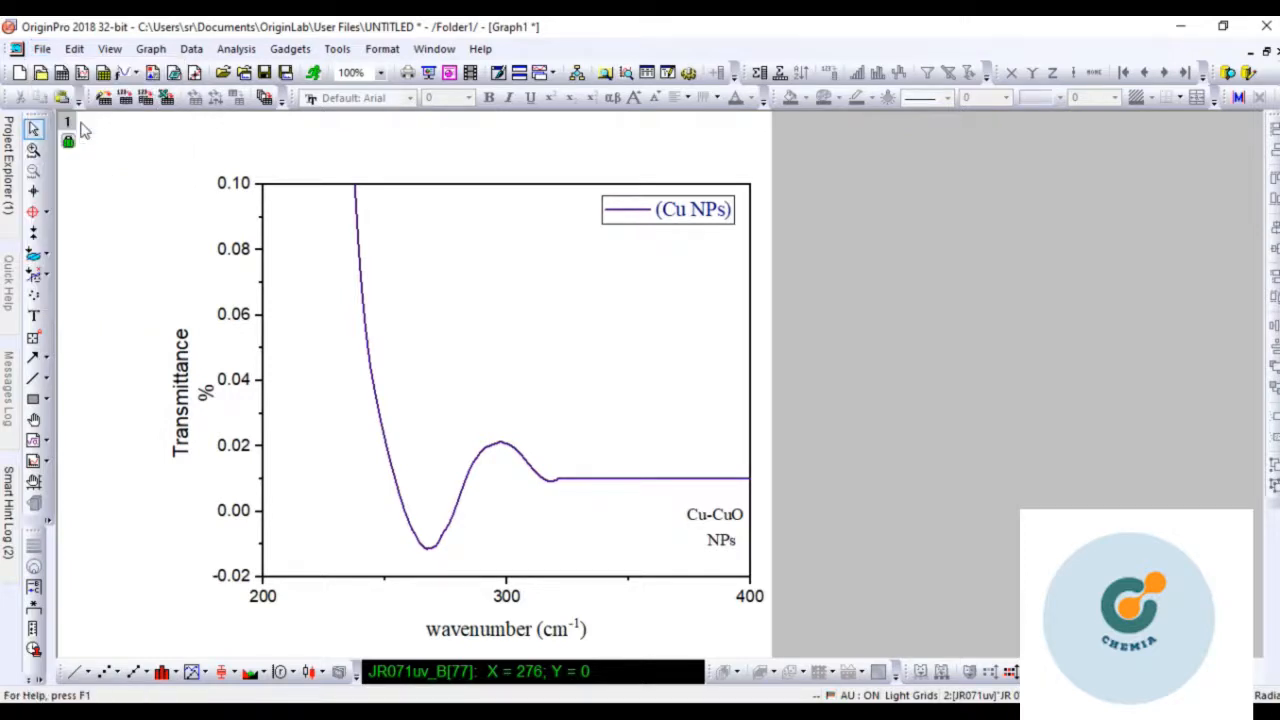
key(BackSpace)
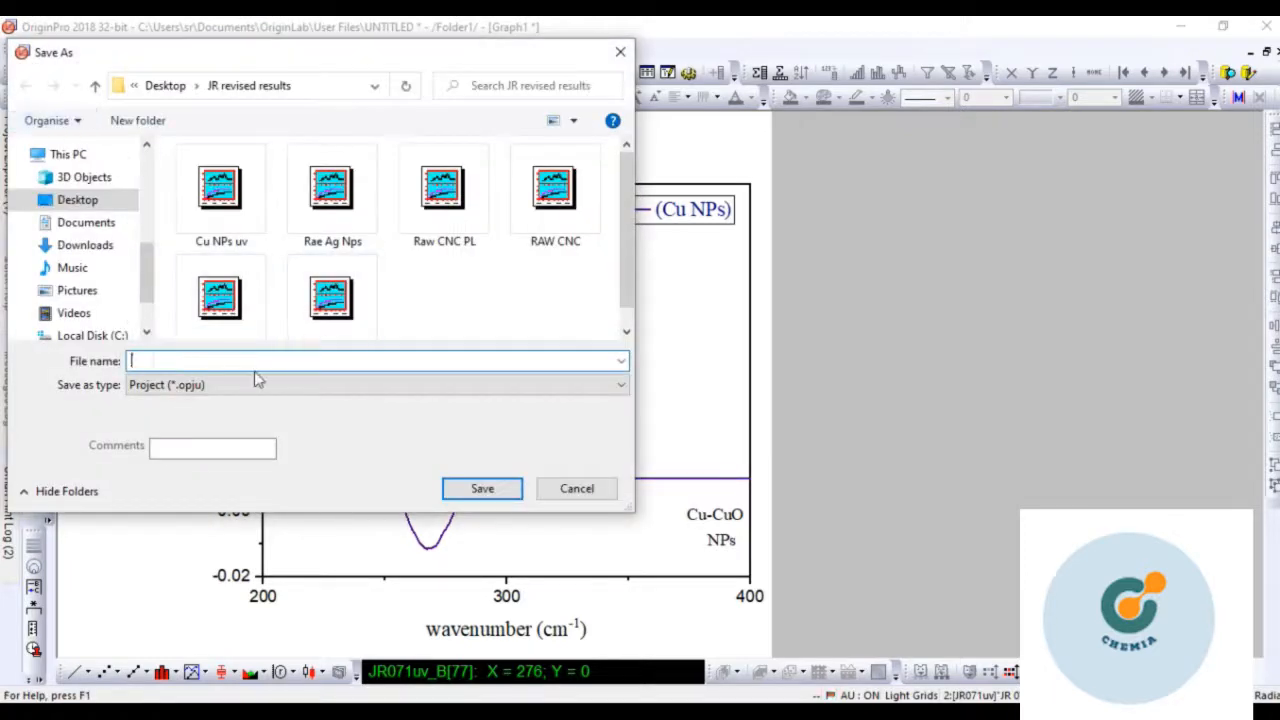
text(Cu )
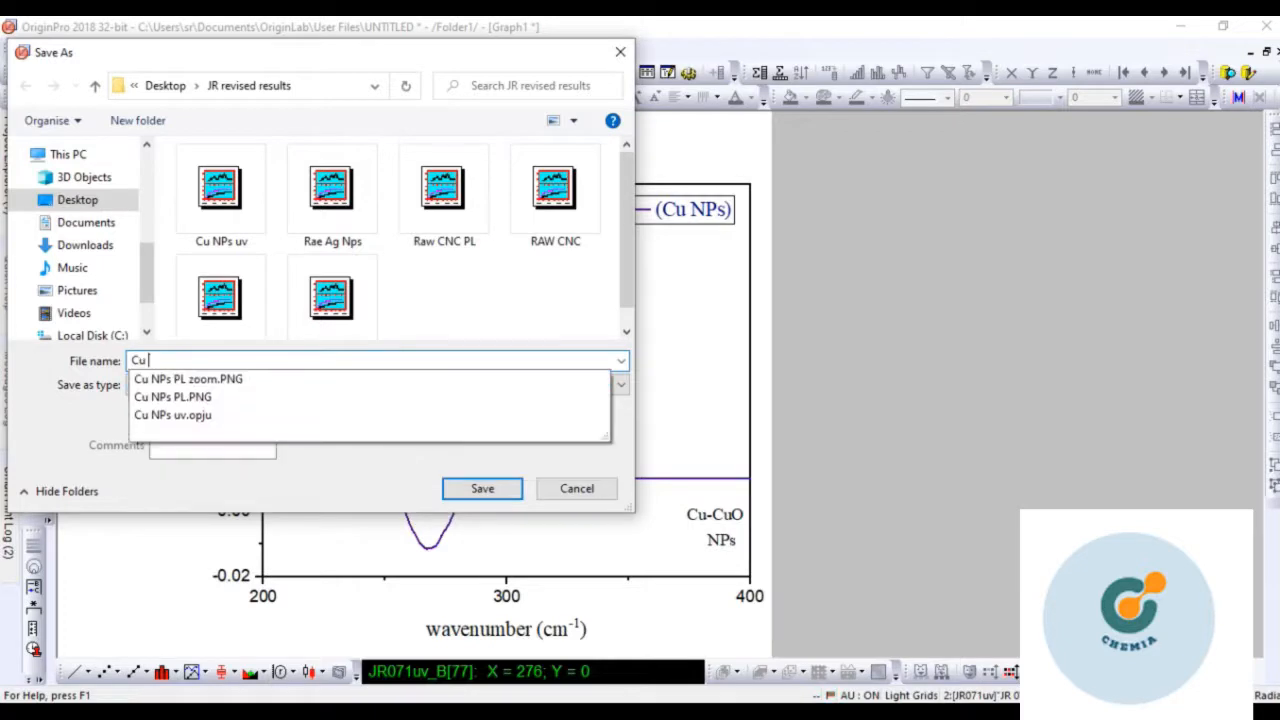
text(Nps)
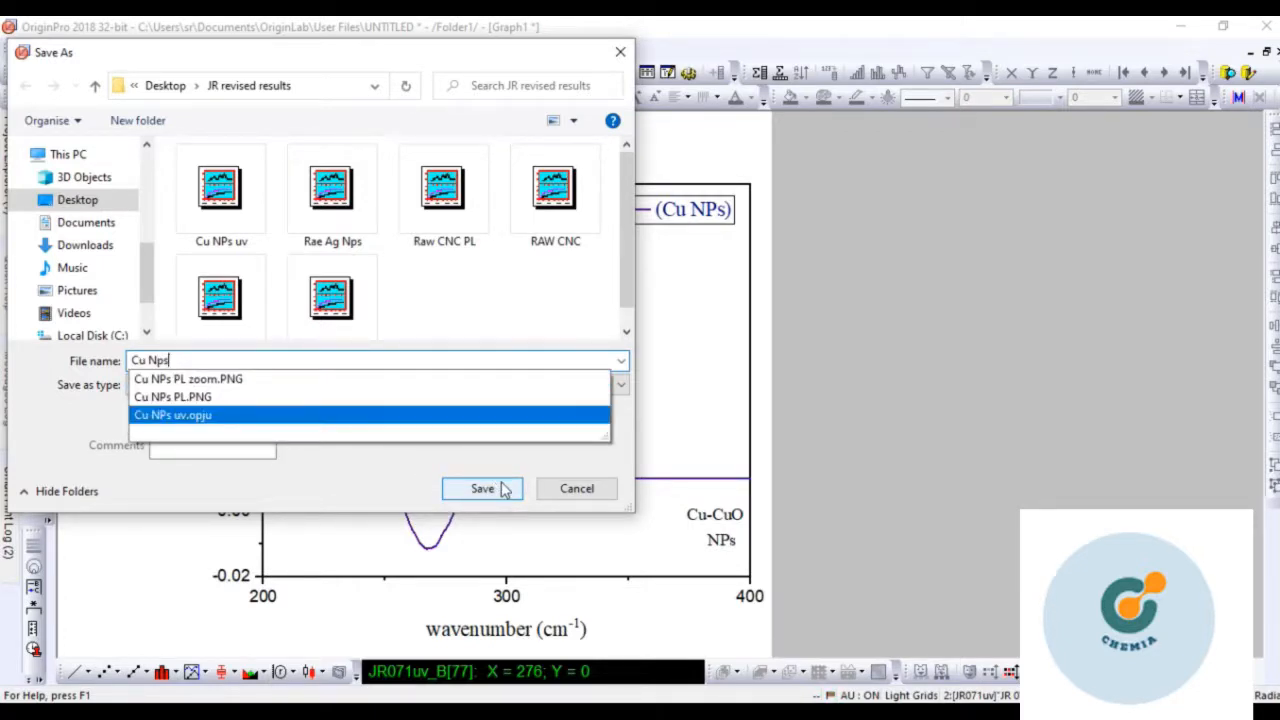
click(572, 488)
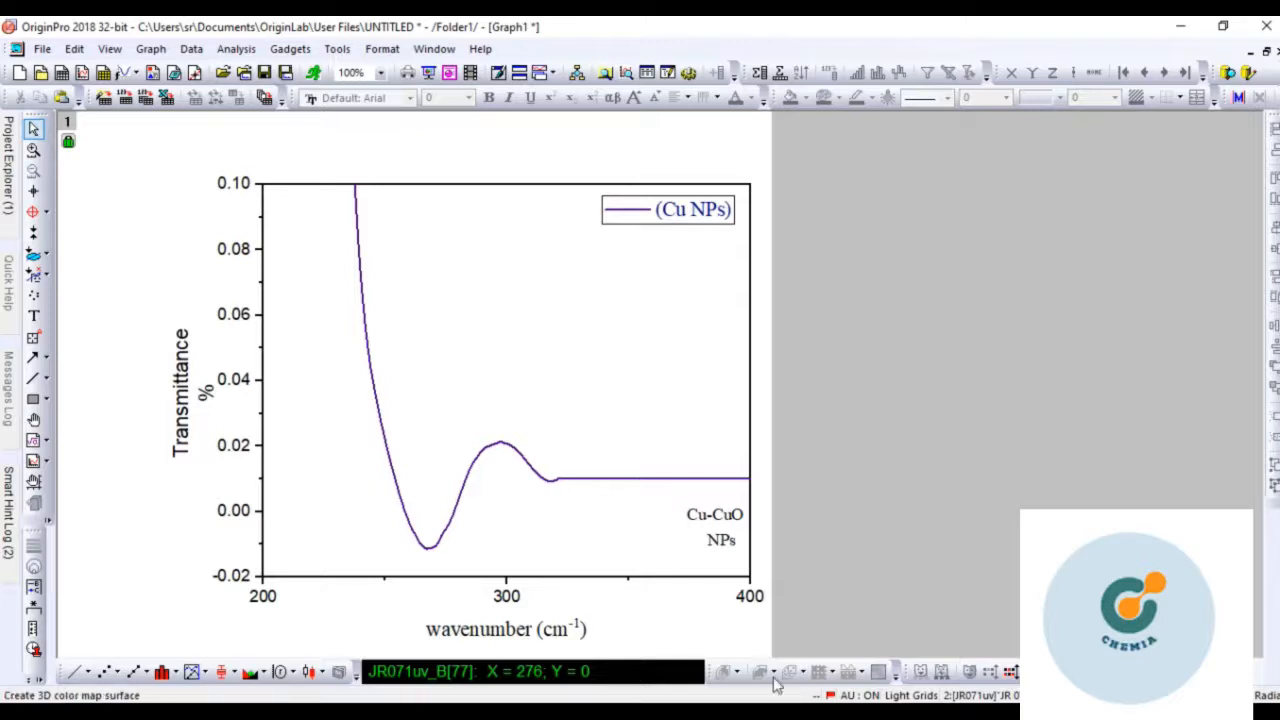
Select the legend, both axis titles and the Cu-CuO NPs label together by enclosing the whole graph
drag(113, 144, 510, 598)
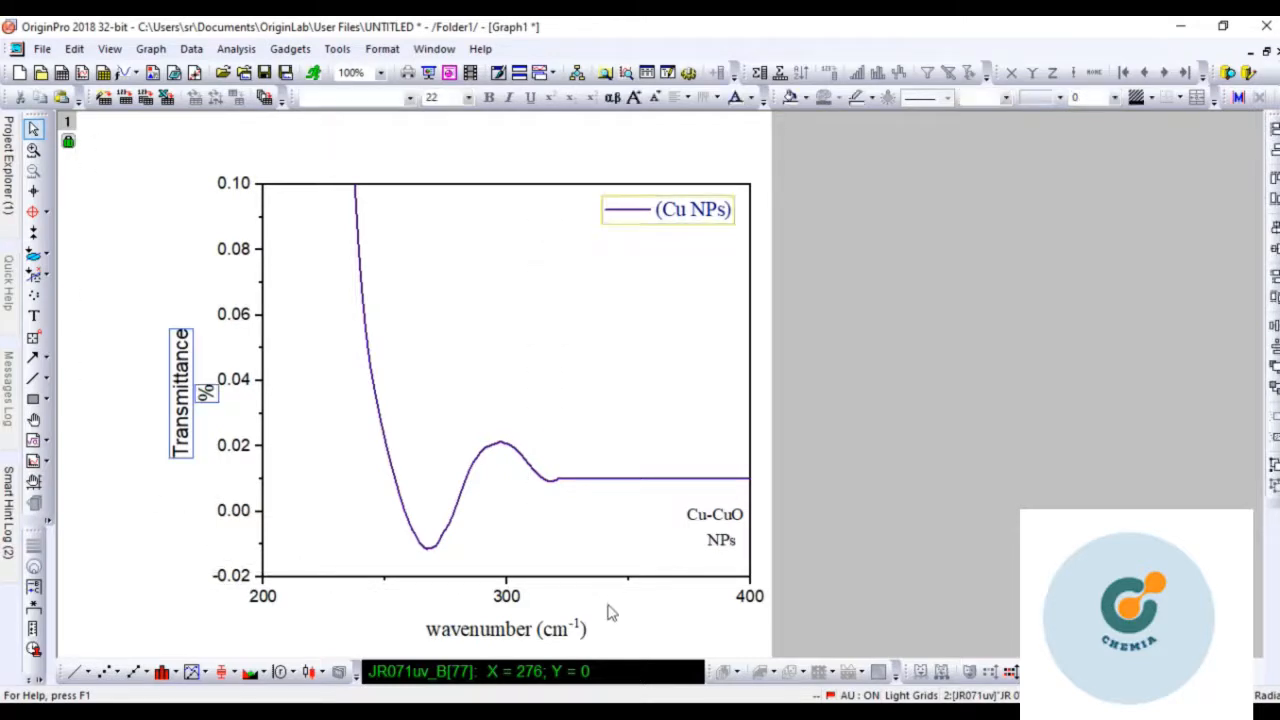
drag(124, 131, 764, 647)
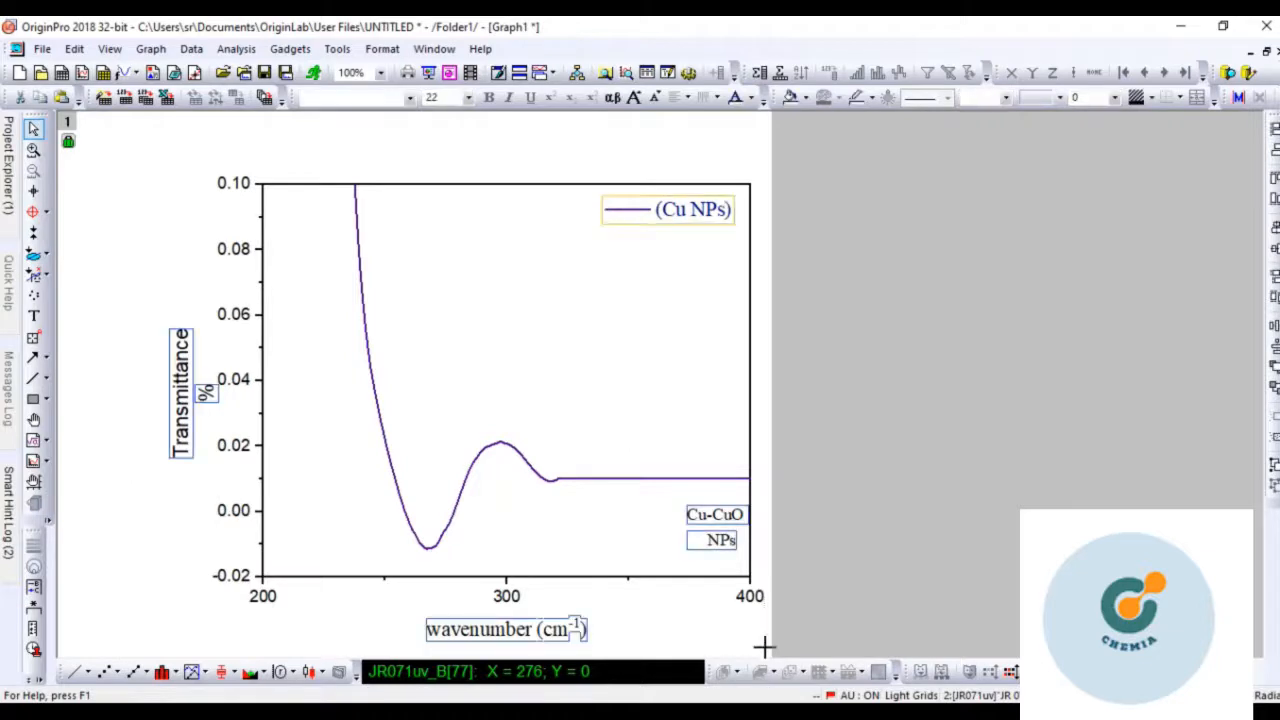